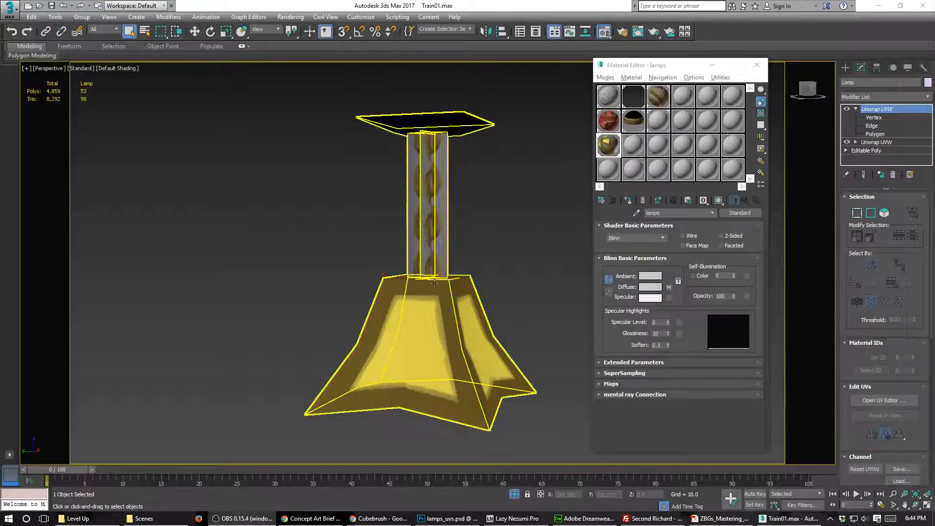
Step: Close the Material Editor and open the UV editor for the lamp
alt+middle_drag(428, 294, 389, 288)
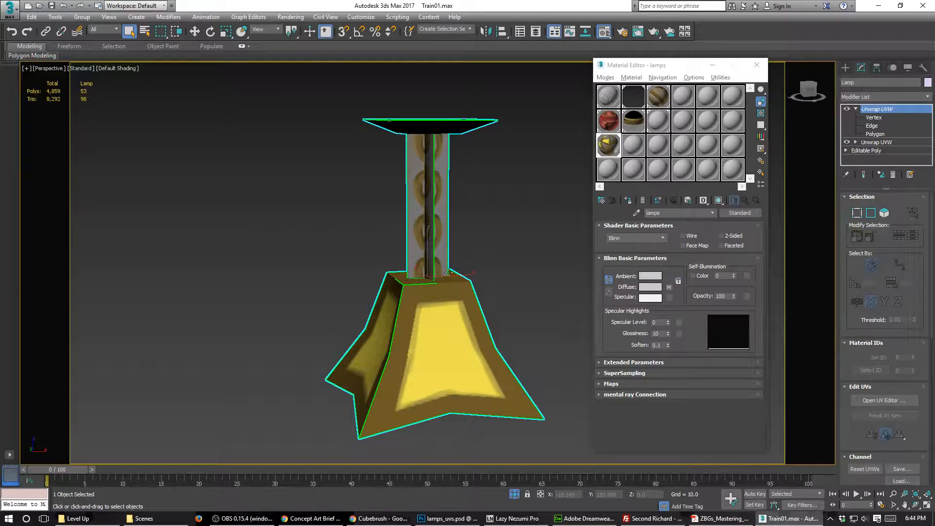
click(756, 65)
click(884, 400)
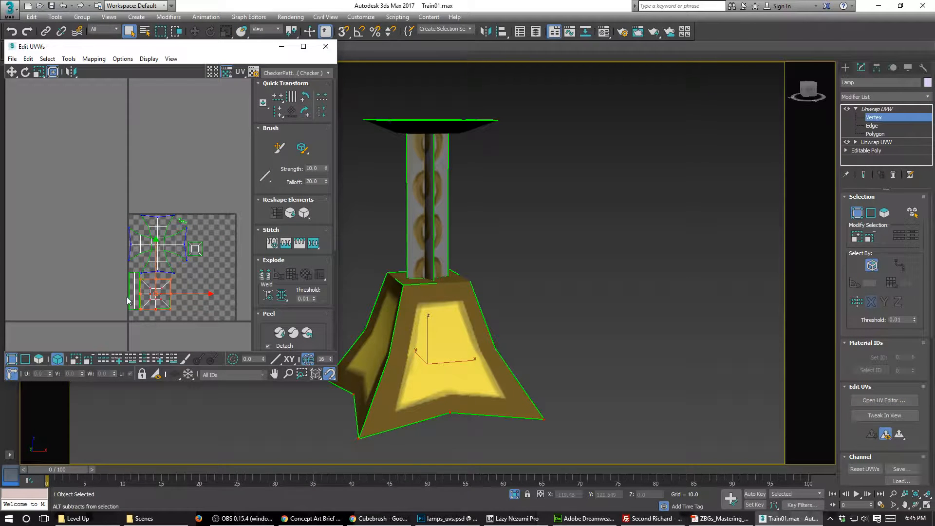
Step: Load the bitmap lamps_uvs.psd as the background texture of the UV editor
key(alt)
click(274, 74)
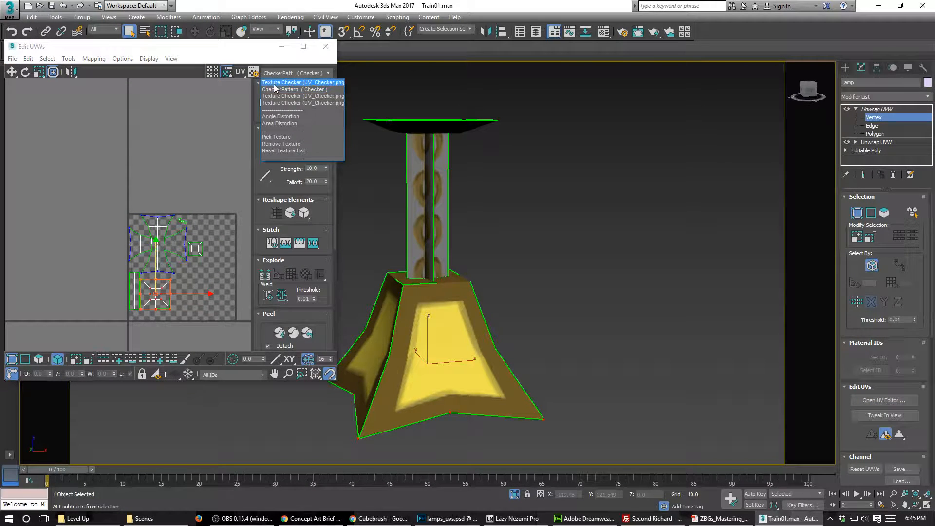
click(267, 137)
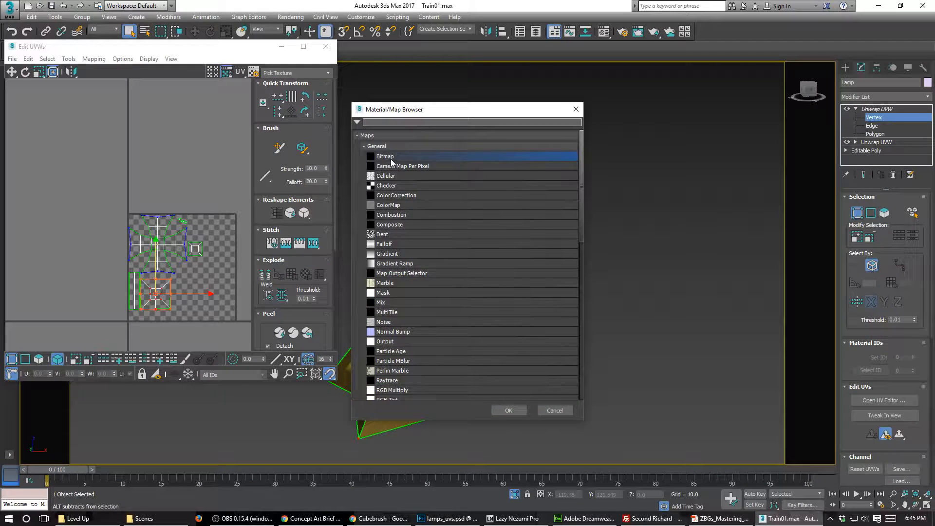
double_click(385, 157)
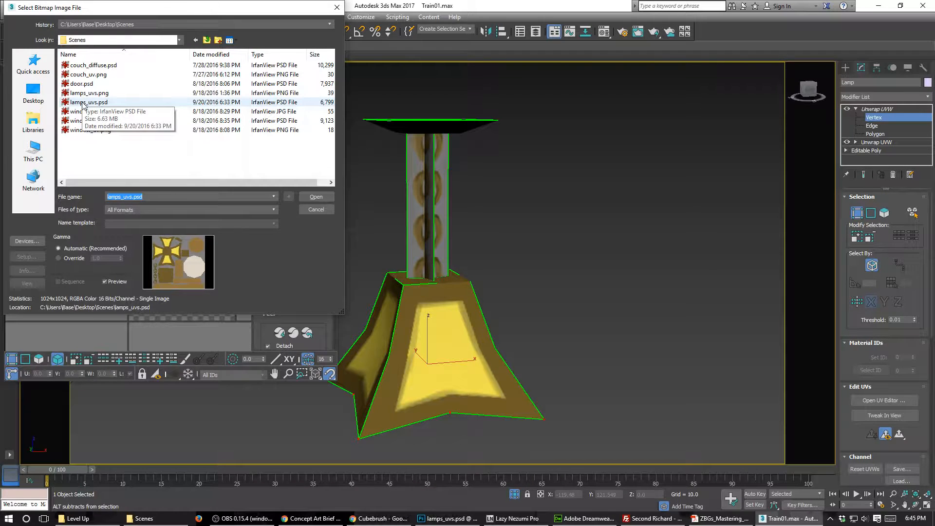
double_click(83, 103)
click(139, 240)
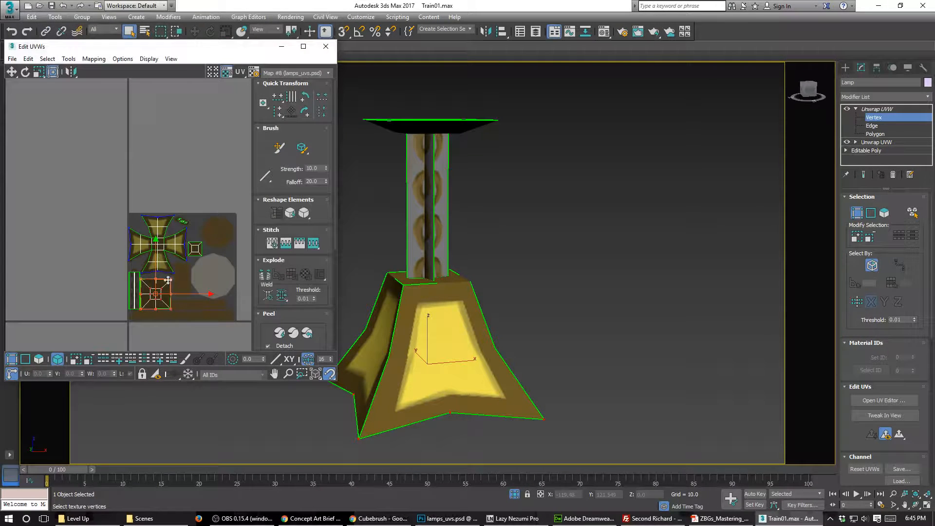
Step: Try to shift the chain strip's UVs sideways, turn off element selection and undo the shift
scroll(127, 302, up, 6)
middle_drag(126, 300, 173, 239)
scroll(174, 239, up, 3)
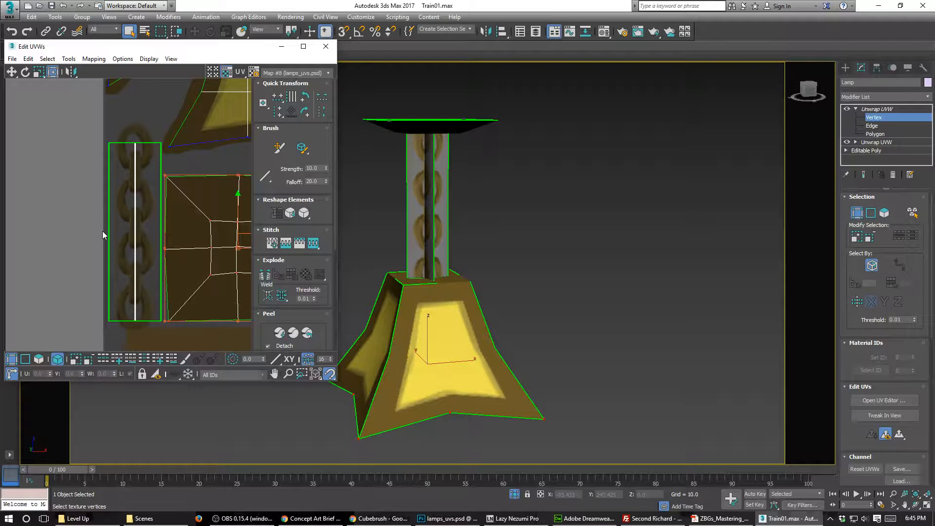
right_click(102, 179)
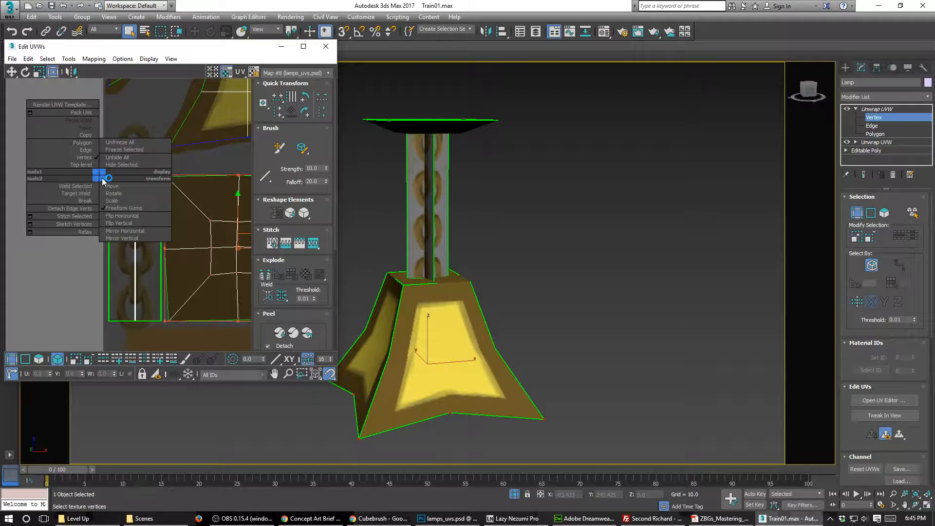
click(85, 157)
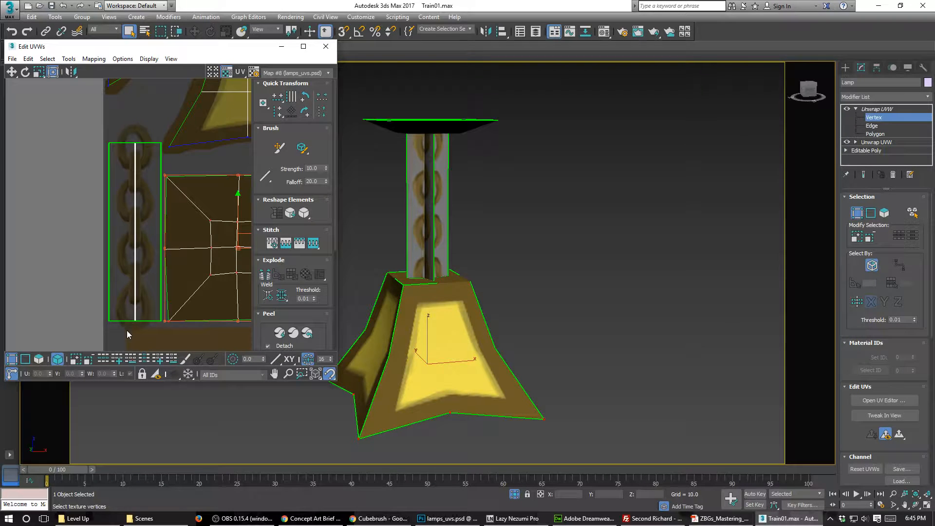
click(127, 298)
drag(175, 232, 179, 232)
click(58, 360)
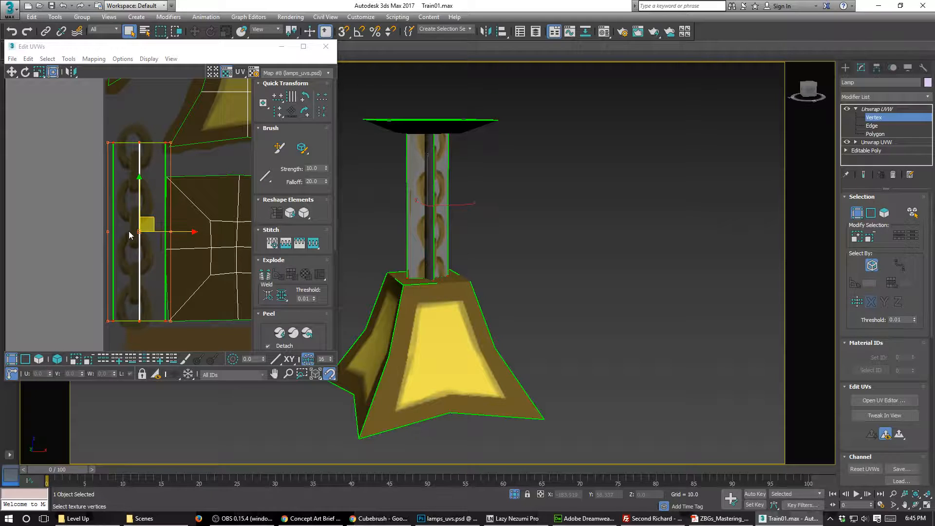
key(ctrl+z)
Step: Move the left and right edge vertices of the chain strip inward so the UVs fit closely around the painted chain
click(85, 133)
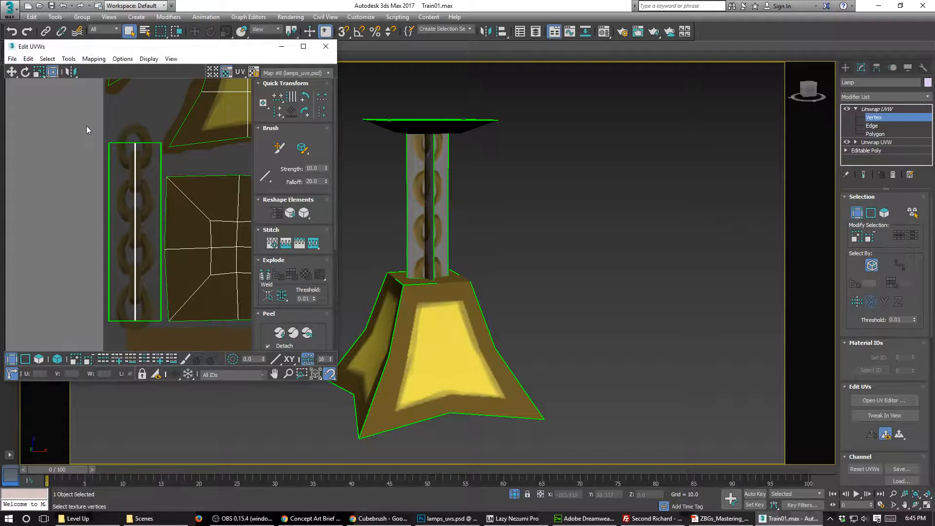
drag(86, 126, 124, 348)
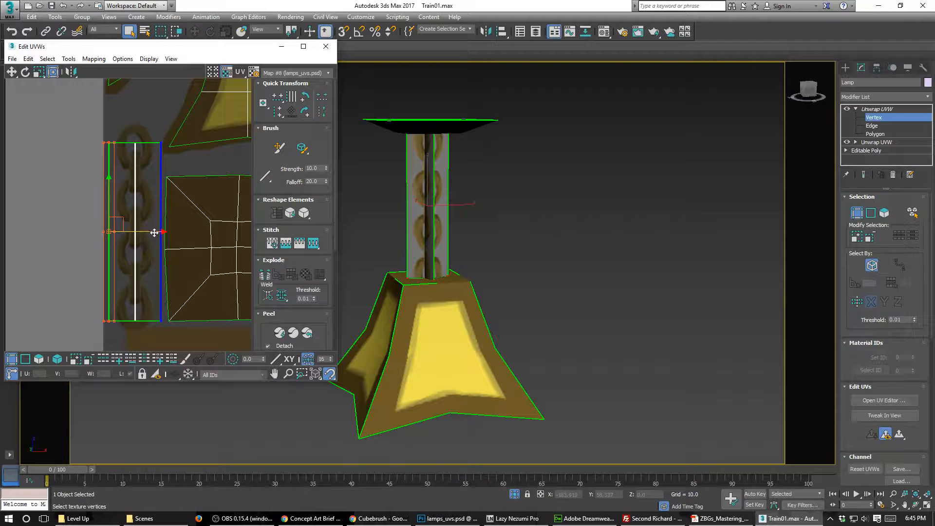
drag(154, 232, 165, 233)
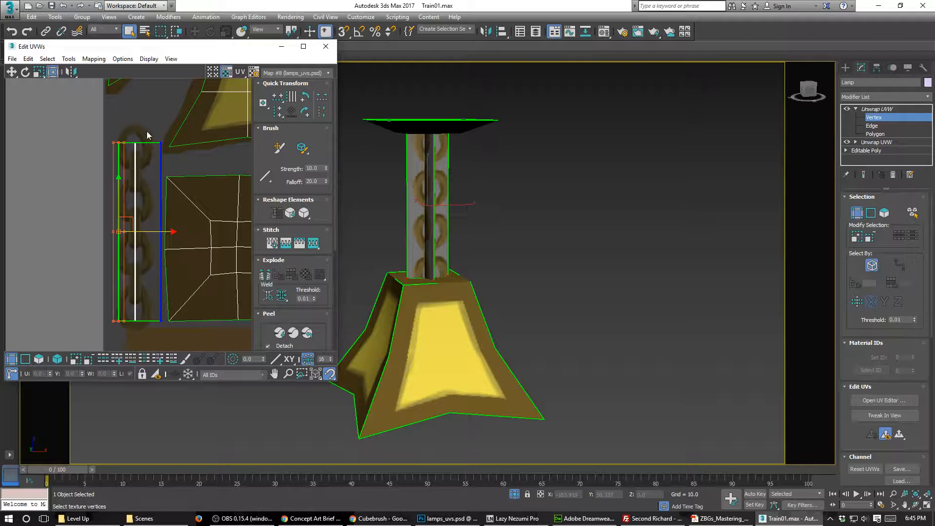
drag(168, 307, 164, 330)
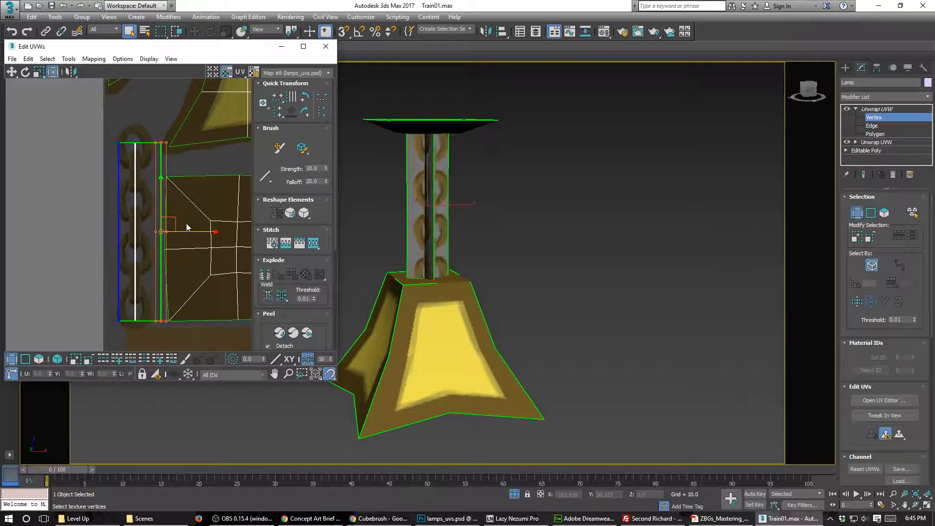
drag(201, 231, 192, 230)
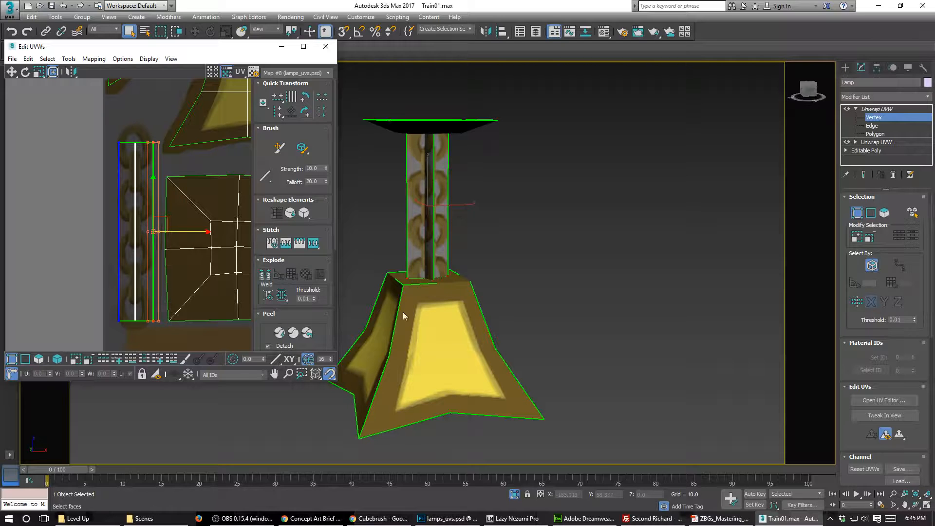
Step: Leave vertex editing and examine the chain texture on the lamp's stem from several angles
mouse_move(475, 280)
alt+middle_down()
mouse_move(534, 283)
mouse_move(472, 273)
mouse_move(490, 276)
alt+middle_up()
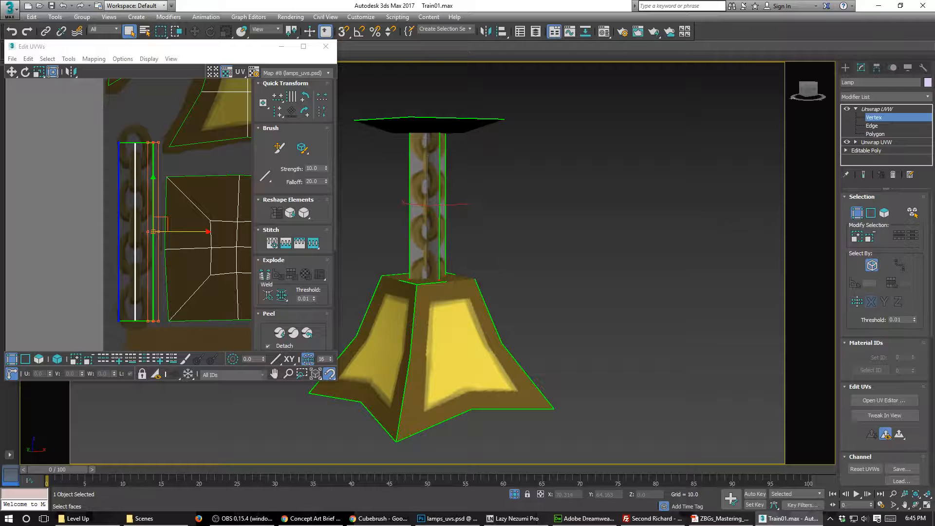
key(alt+Tab)
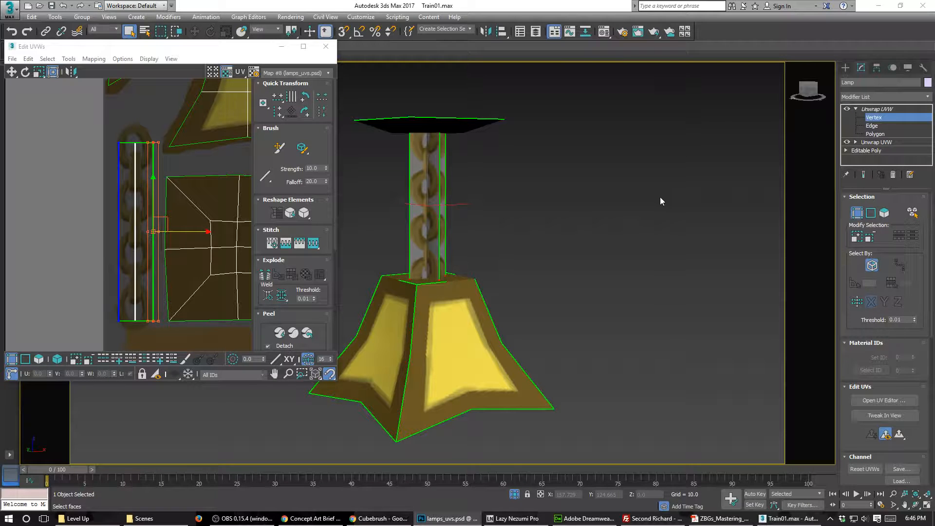
middle_drag(175, 266, 174, 266)
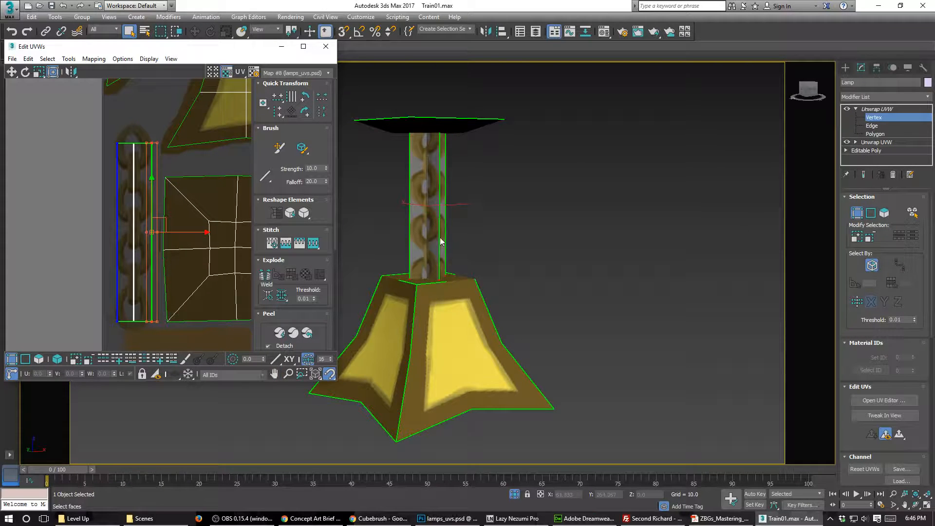
alt+middle_drag(441, 242, 425, 241)
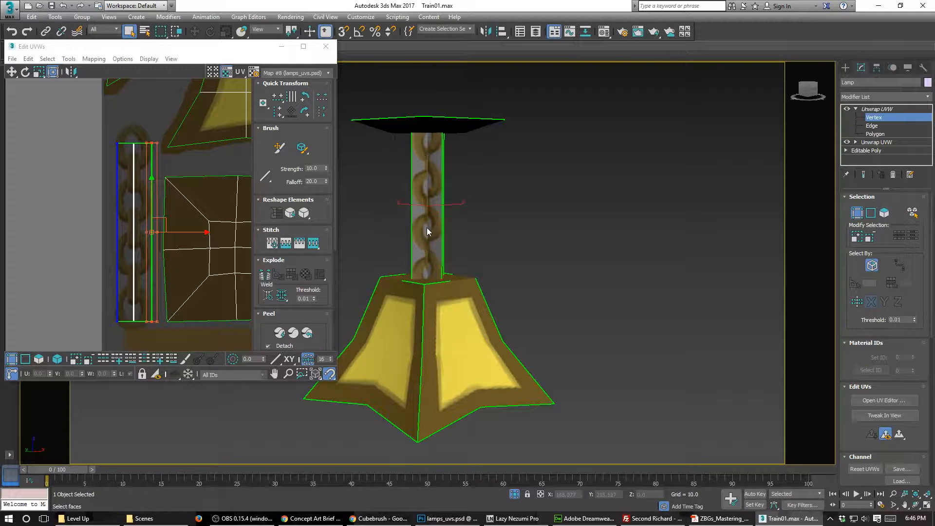
alt+middle_drag(426, 234, 345, 253)
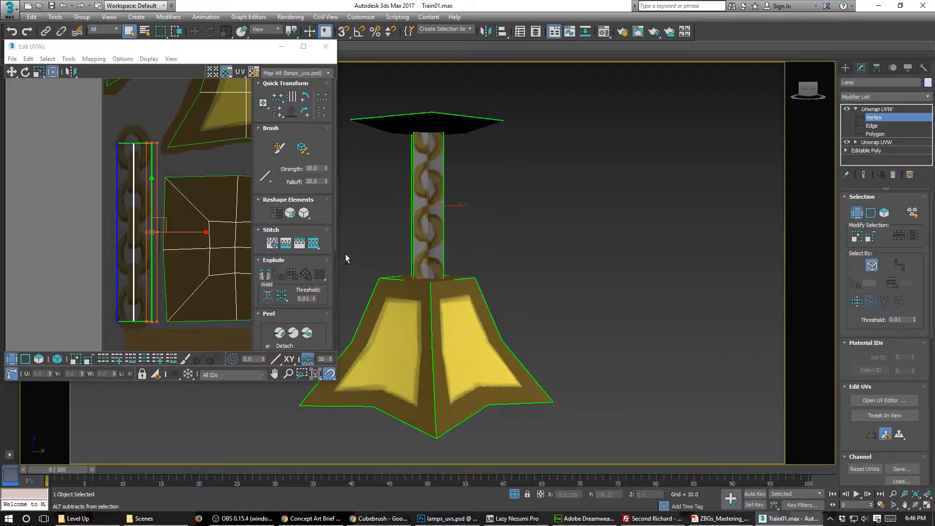
click(879, 118)
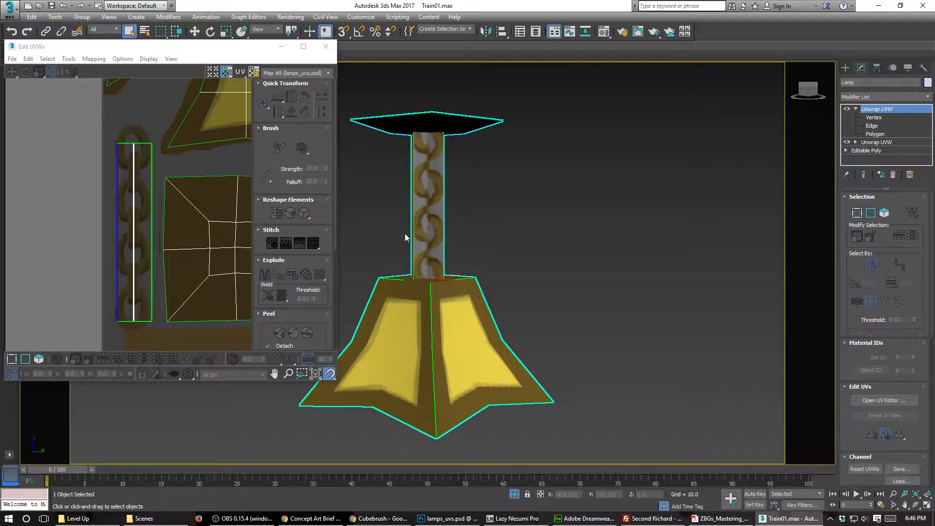
mouse_move(403, 272)
alt+middle_down()
mouse_move(429, 273)
mouse_move(365, 276)
mouse_move(400, 278)
alt+middle_up()
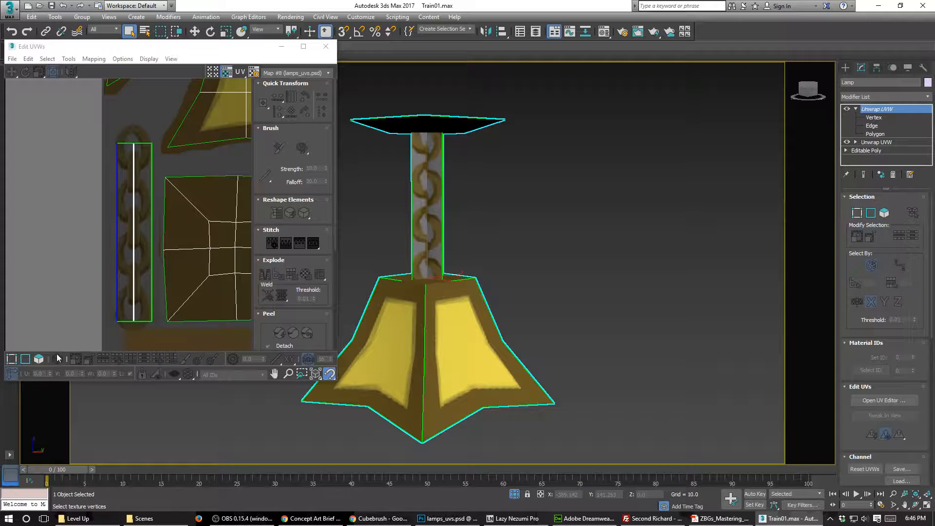
Step: In polygon mode, select one of the overlapping chain strips and move it out beyond the left edge of the texture
click(39, 359)
click(120, 284)
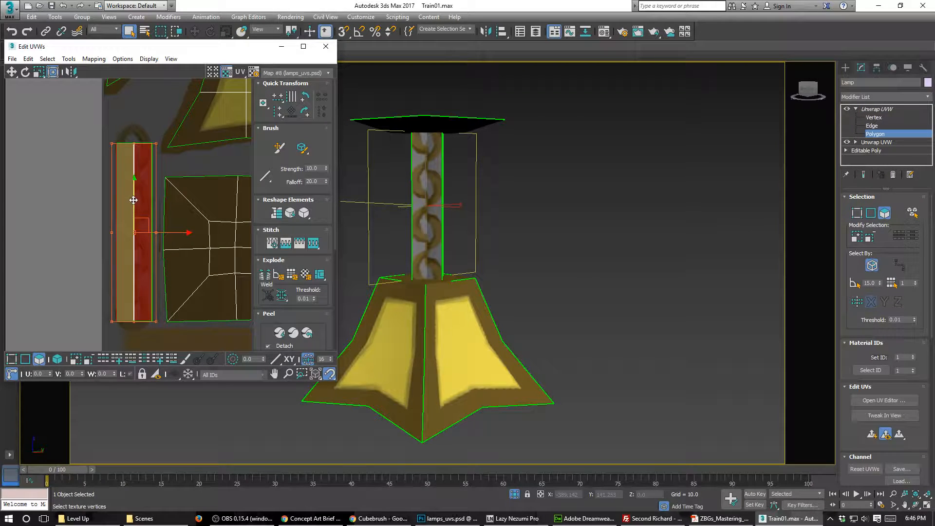
drag(134, 200, 136, 180)
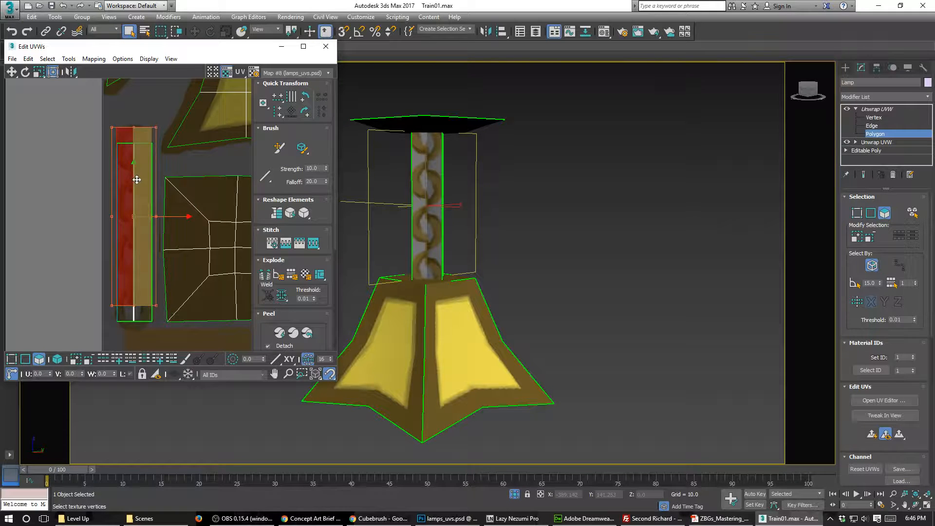
alt+middle_drag(494, 278, 391, 283)
drag(135, 191, 139, 195)
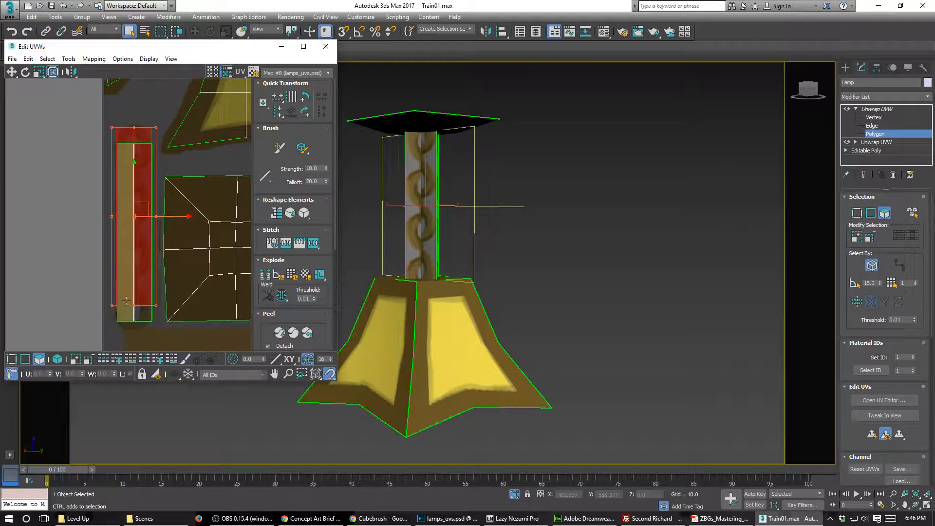
key(ctrl+z)
drag(165, 228, 116, 234)
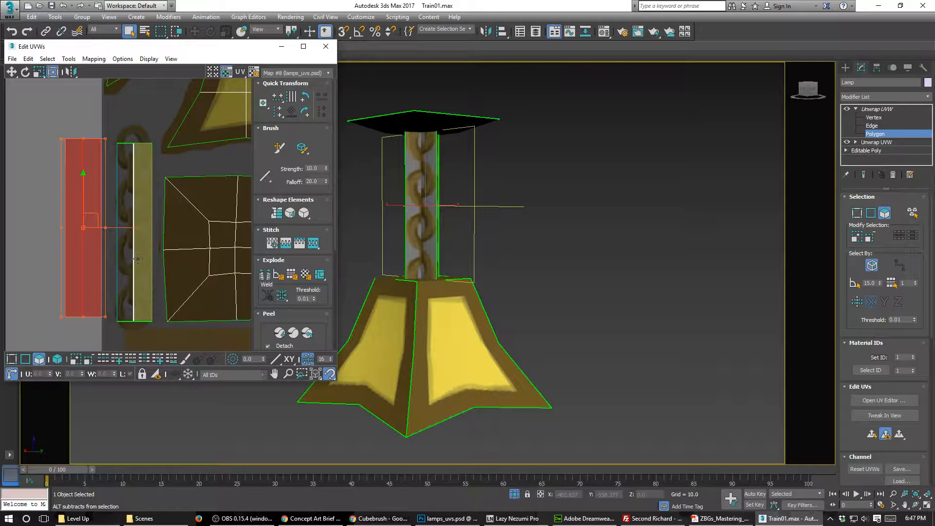
Step: Select both faces of the next stacked chain strip and move them outside the texture, left of the first separated strip
alt+middle_drag(425, 238, 553, 260)
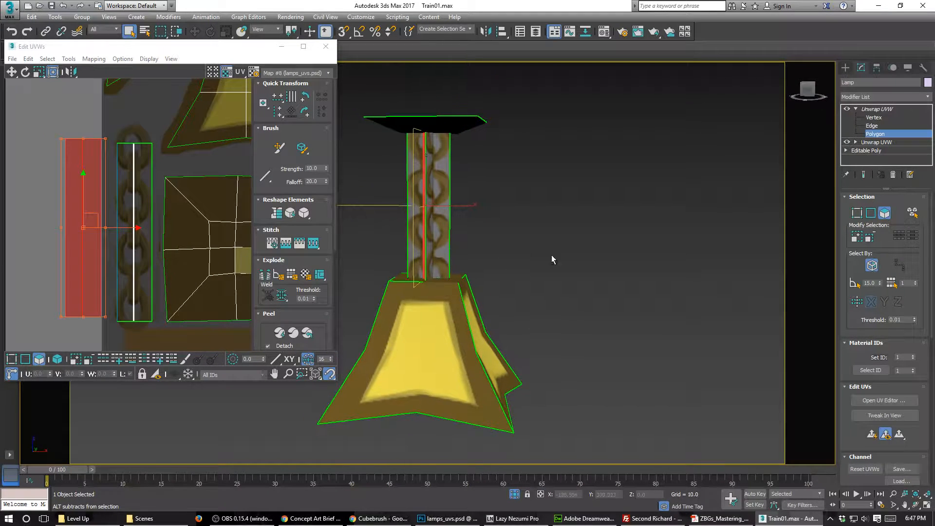
click(131, 263)
ctrl+click(128, 264)
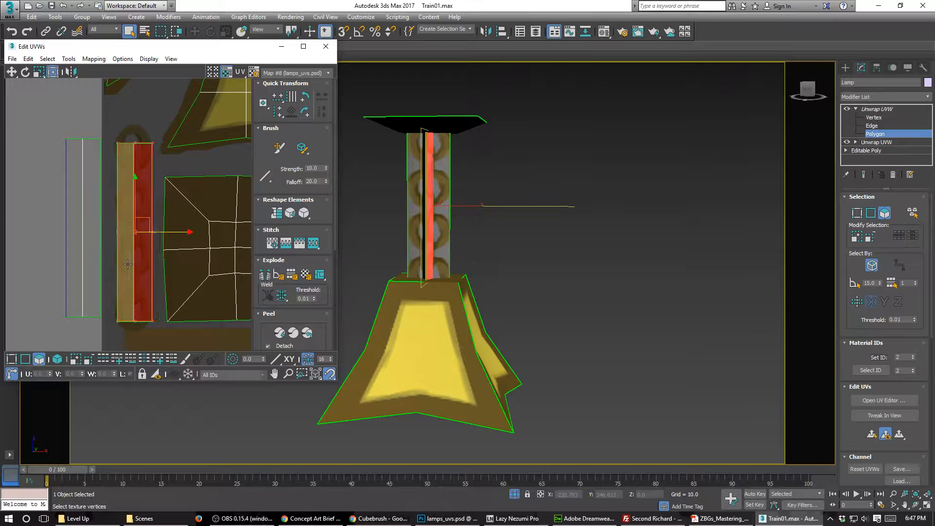
alt+middle_drag(443, 259, 309, 259)
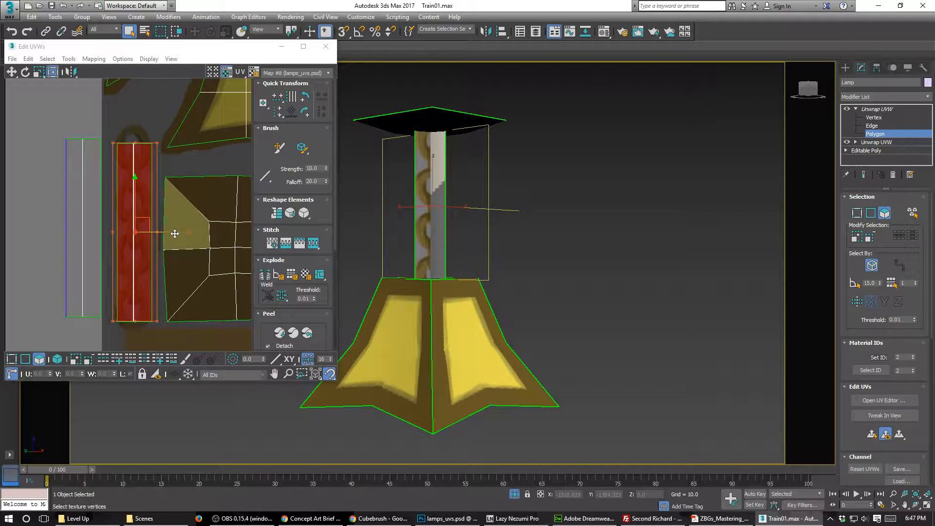
drag(179, 233, 85, 233)
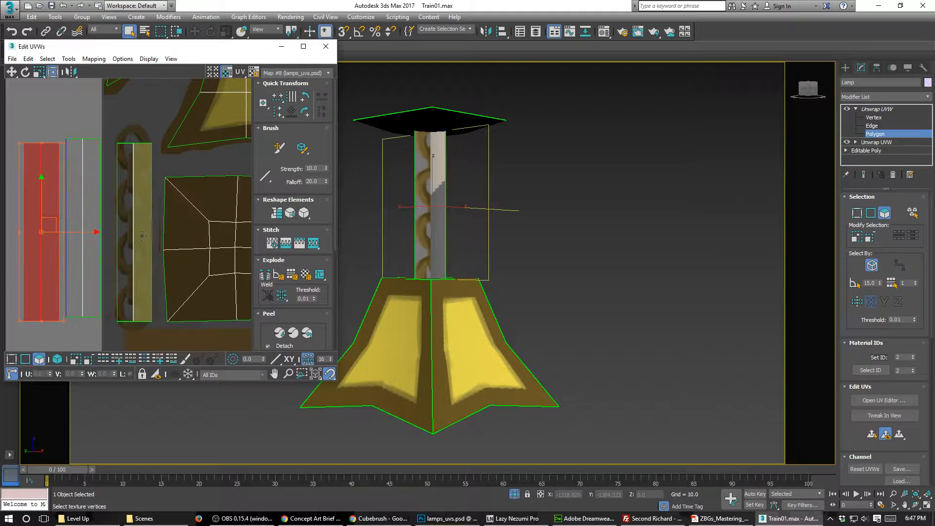
Step: Select both faces of another stacked chain strip and move them onto the outermost strip left of the texture
click(145, 236)
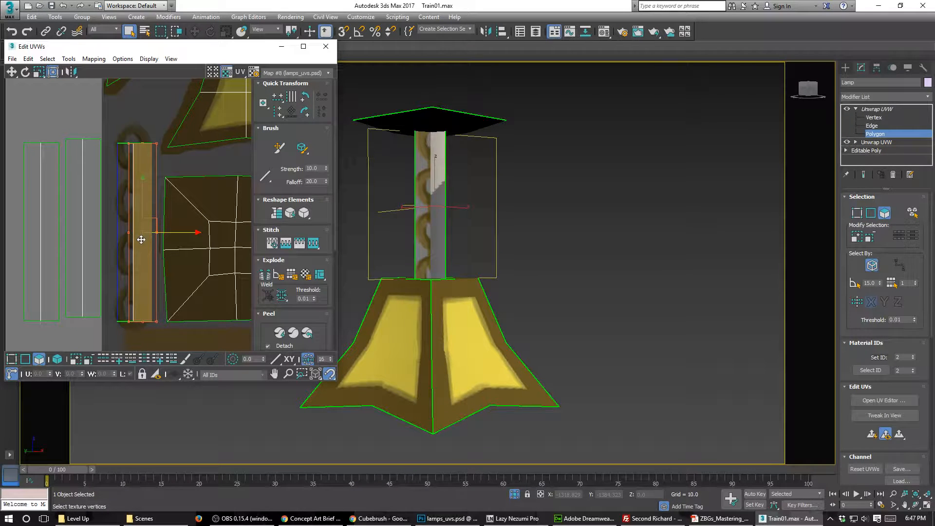
double_click(141, 238)
alt+middle_drag(366, 249, 501, 263)
alt+middle_drag(255, 238, 366, 234)
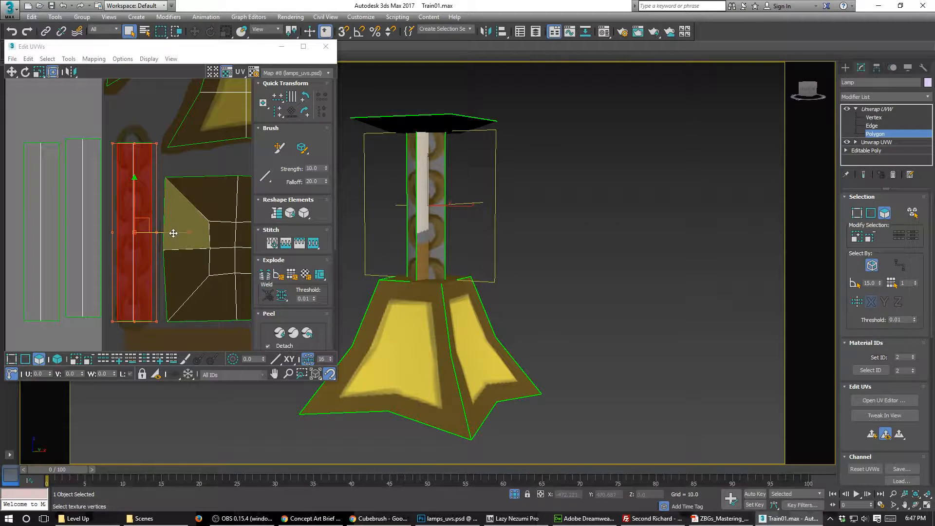
drag(173, 233, 81, 236)
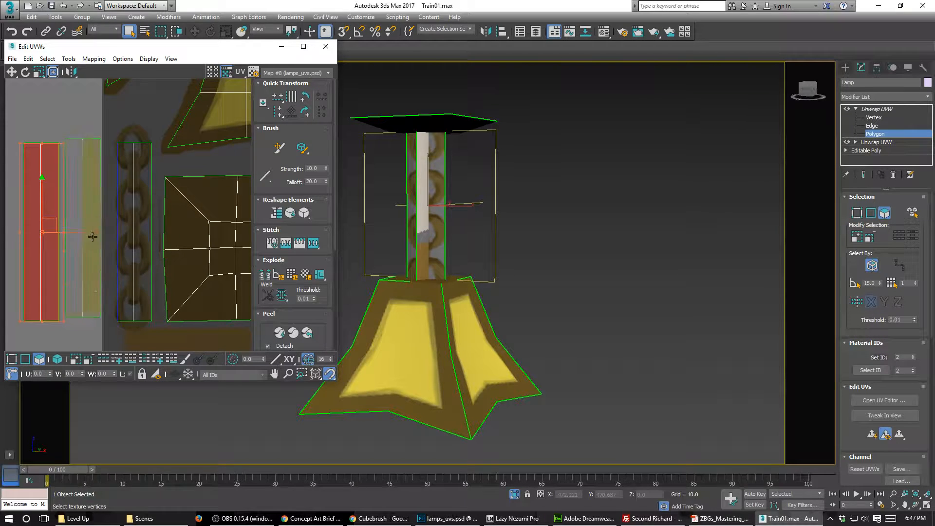
Step: Select the separated chain strips in turn and check which faces of the lamp's stem each one maps
alt+middle_drag(356, 262, 307, 256)
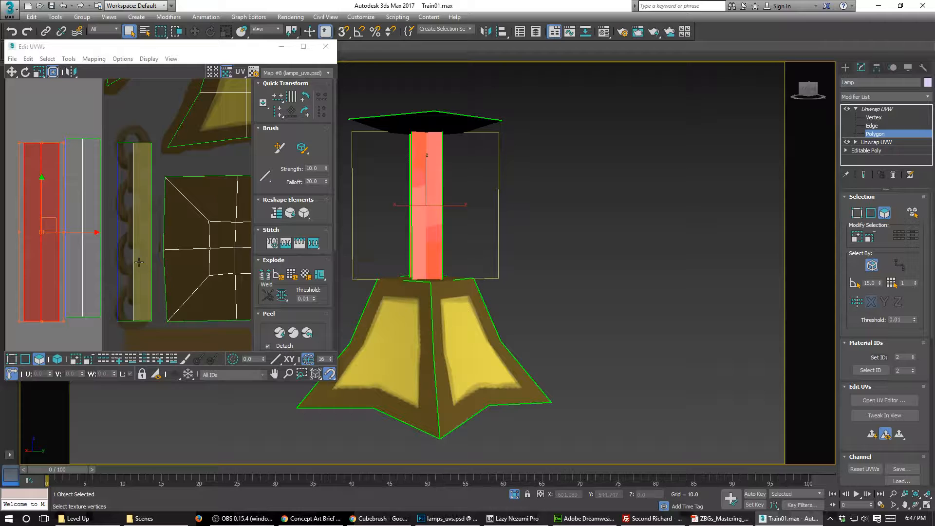
click(95, 255)
mouse_move(445, 231)
alt+middle_down()
mouse_move(502, 229)
mouse_move(438, 229)
alt+middle_up()
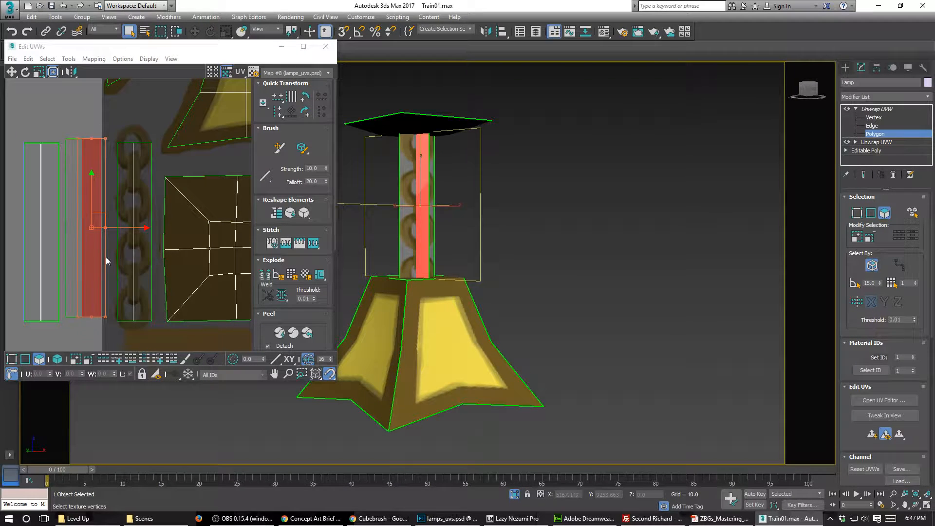
click(125, 262)
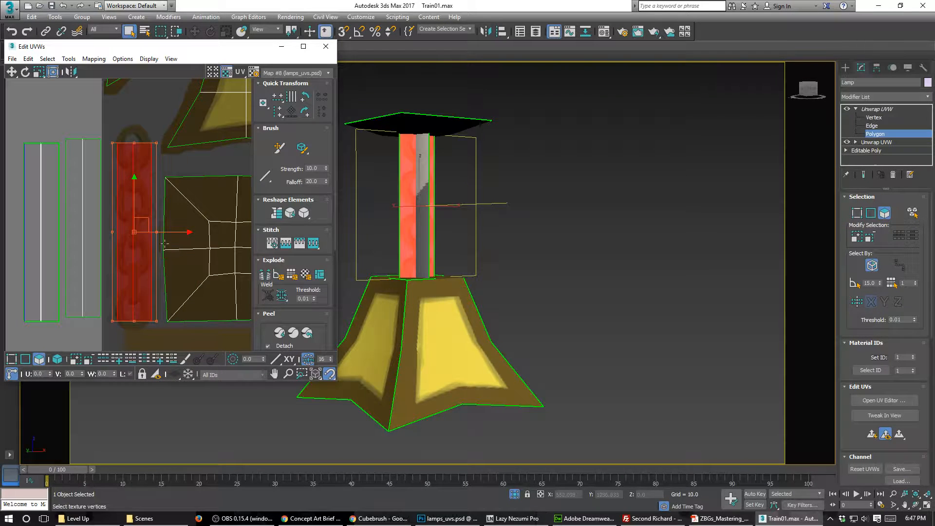
mouse_move(156, 233)
mouse_down()
mouse_move(132, 233)
mouse_move(141, 234)
mouse_up()
key(ctrl+z)
click(91, 232)
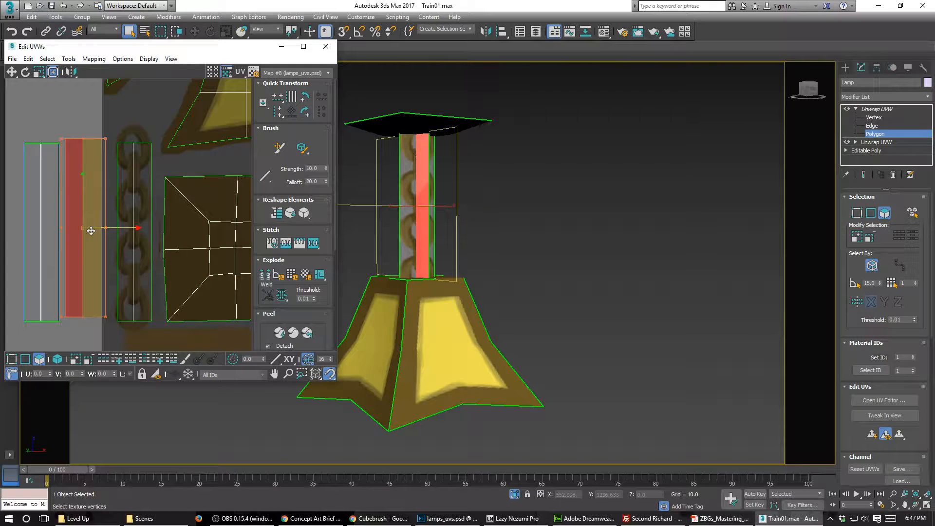
drag(137, 236, 138, 236)
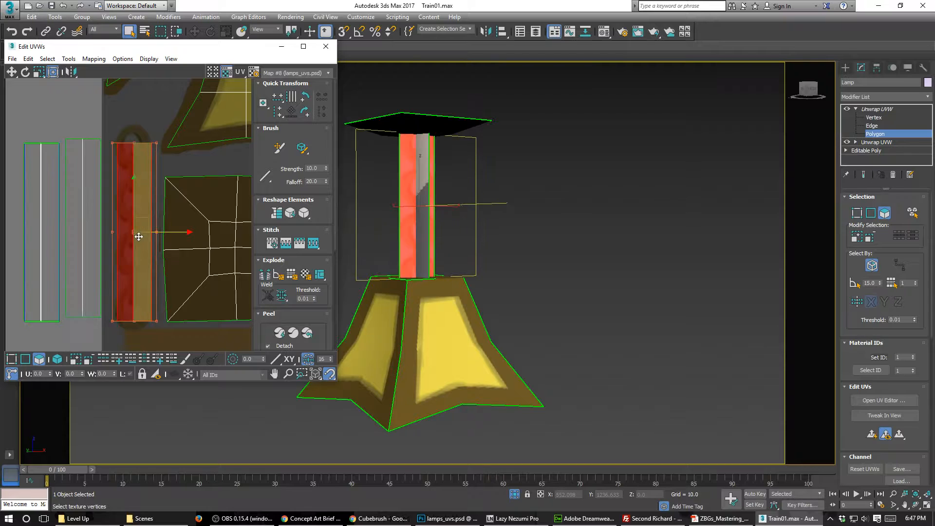
key(ctrl+z)
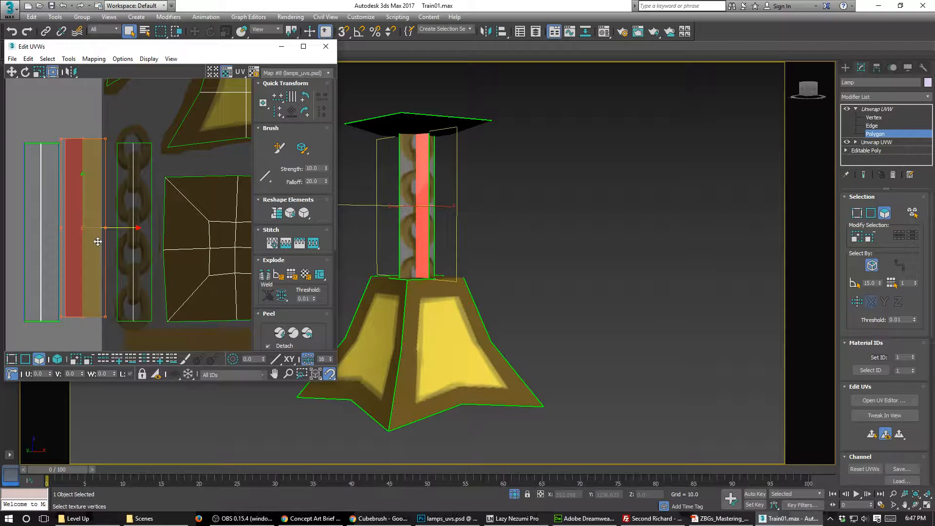
Step: Move both faces of the top strip in the outermost stack further left, apart from the strip beneath it
click(53, 245)
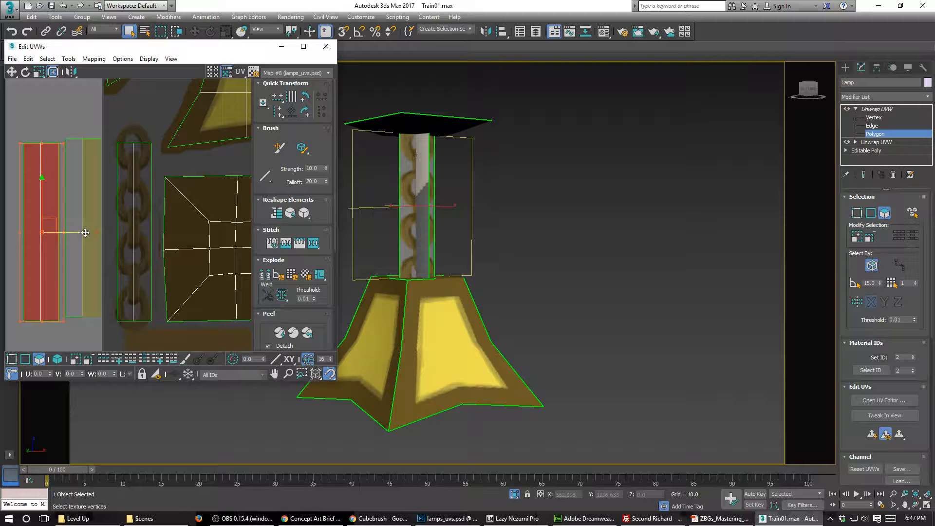
drag(80, 232, 47, 248)
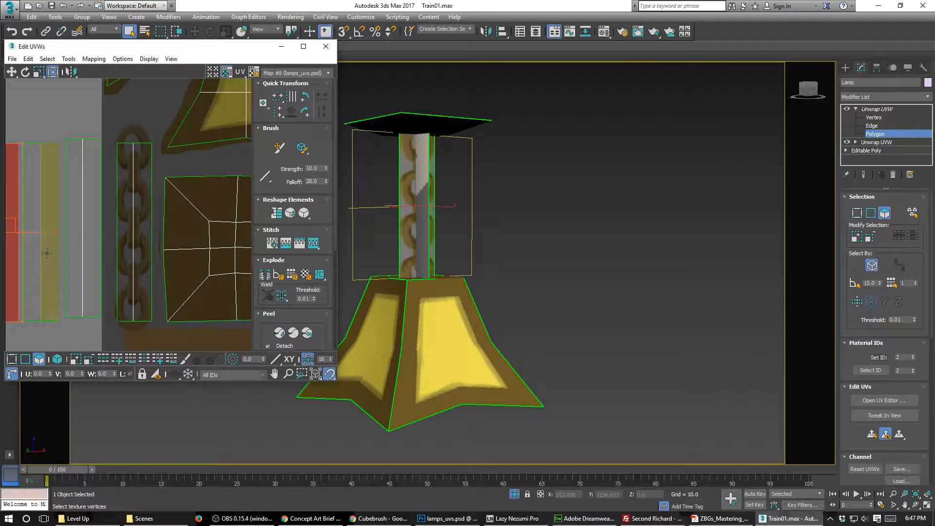
click(46, 253)
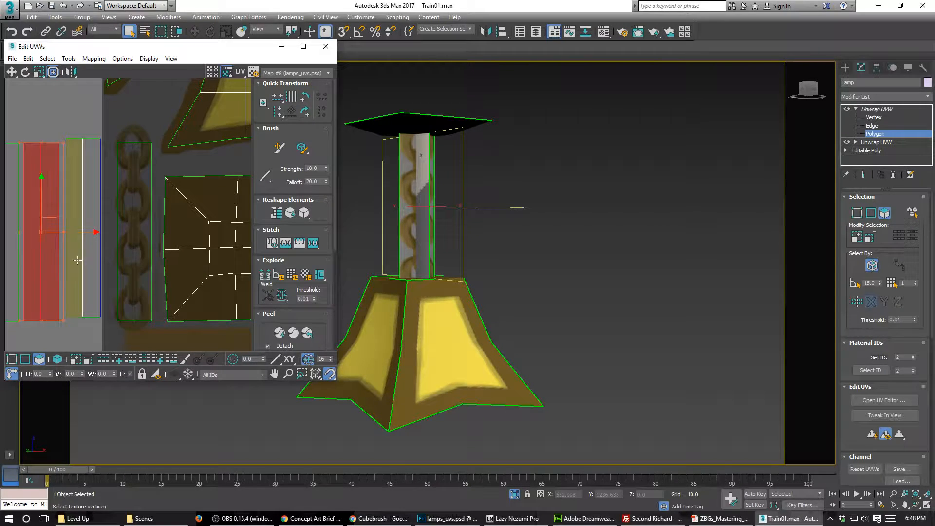
Step: Select the faces of the strips outside the texture one by one to check for remaining stacked duplicates
click(99, 259)
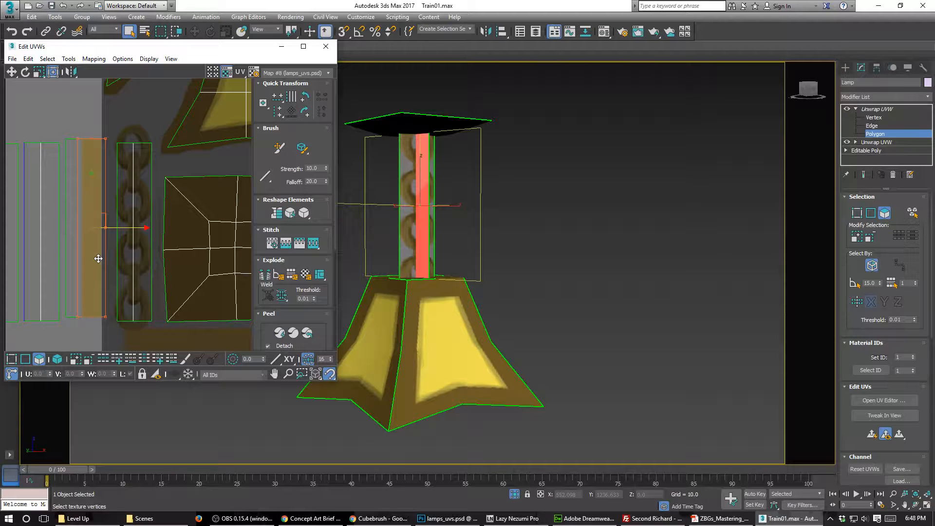
drag(101, 259, 75, 262)
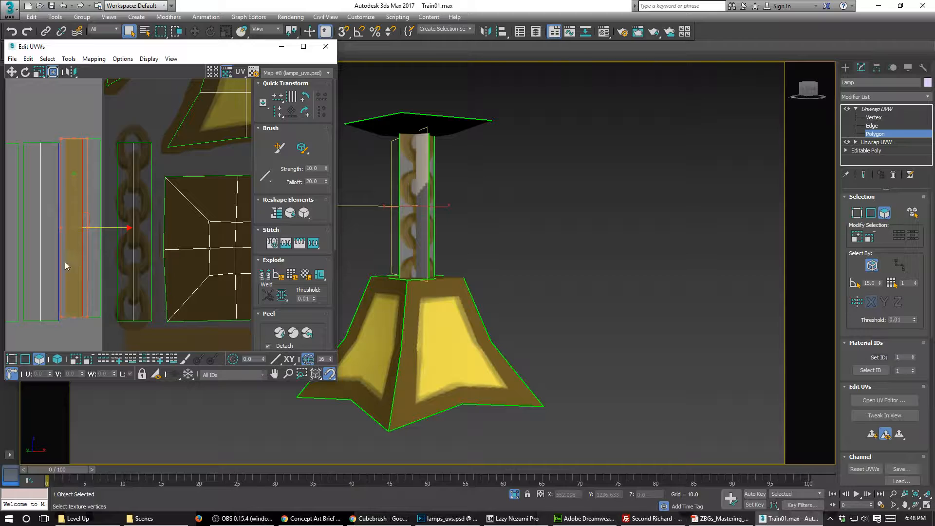
click(55, 262)
click(36, 263)
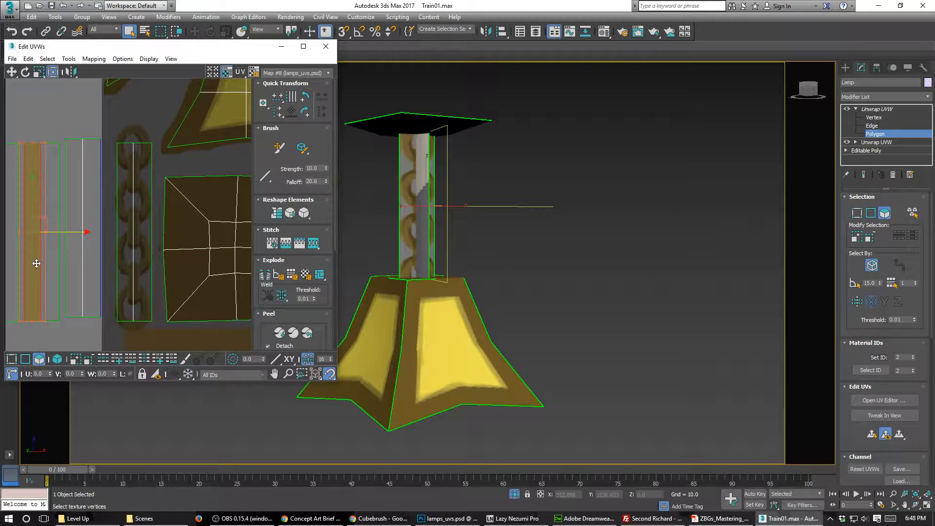
click(10, 258)
scroll(28, 258, down, 2)
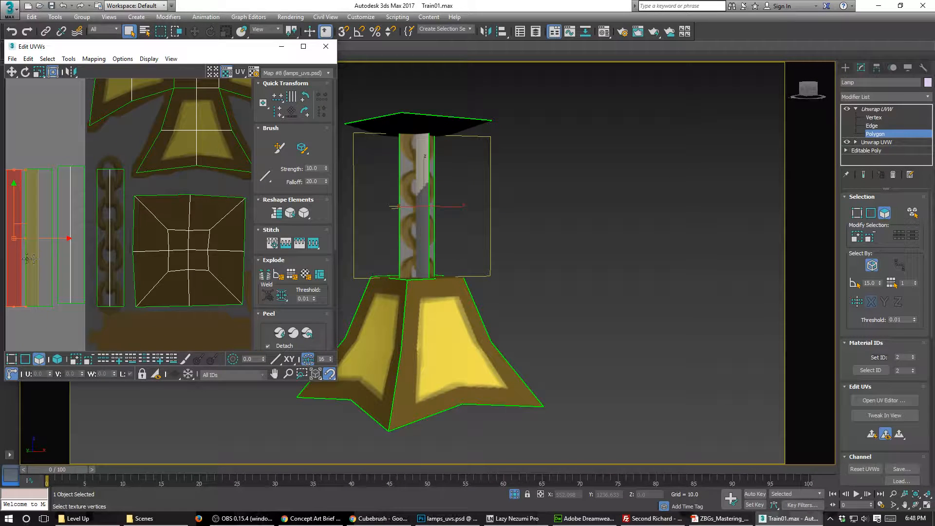
middle_drag(27, 258, 105, 246)
click(76, 247)
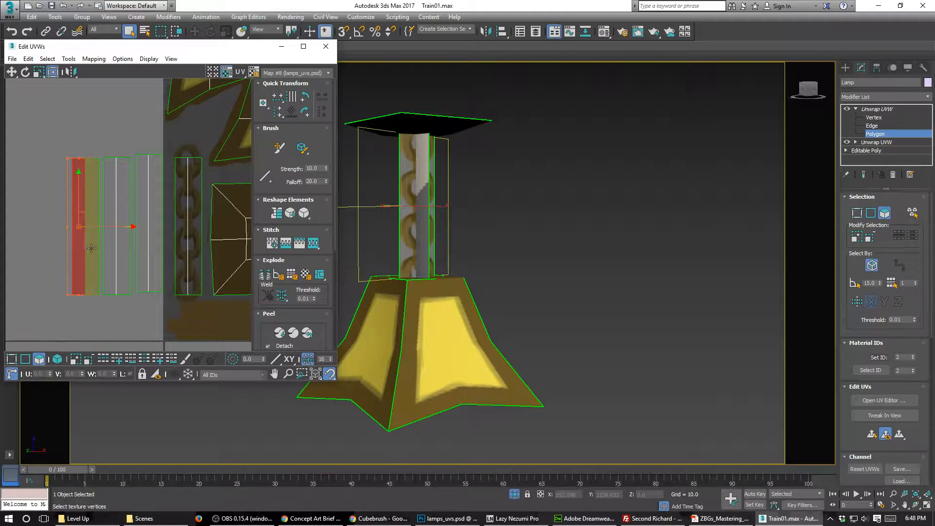
click(92, 248)
drag(95, 290, 94, 287)
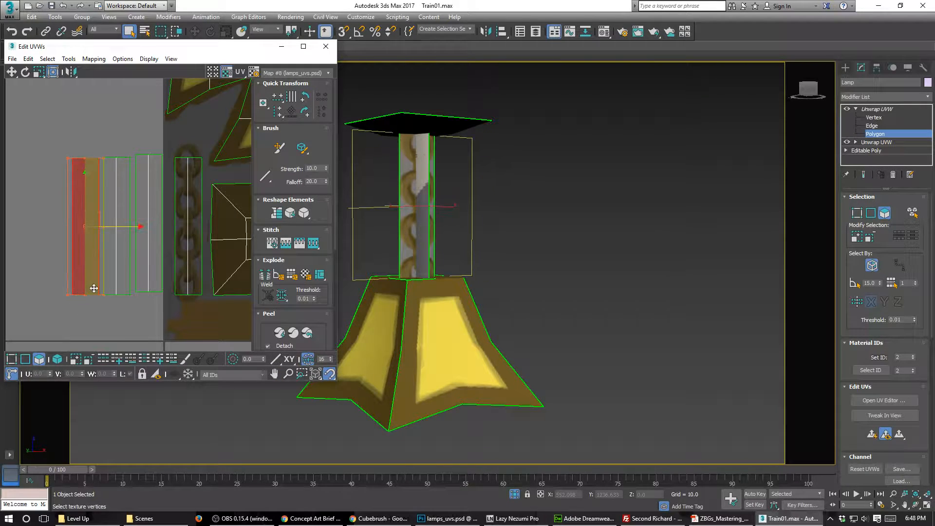
Step: Examine the stem from several angles while selecting the strips to match each one to its opposite faces
alt+middle_drag(384, 224, 502, 244)
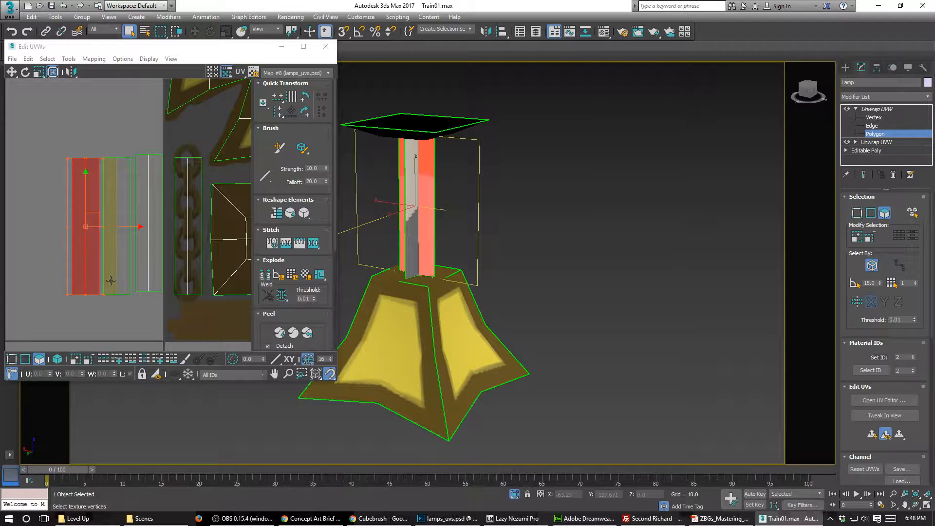
click(146, 253)
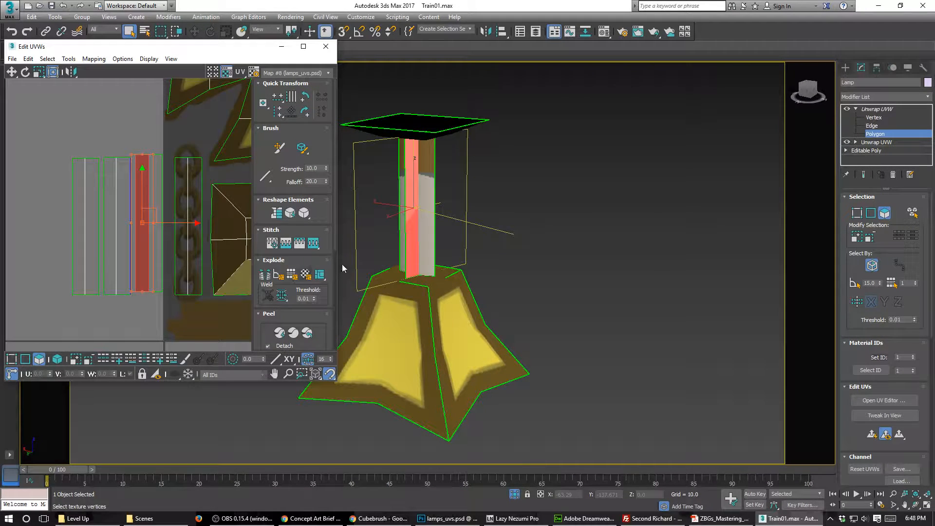
click(120, 265)
alt+middle_drag(402, 213, 448, 217)
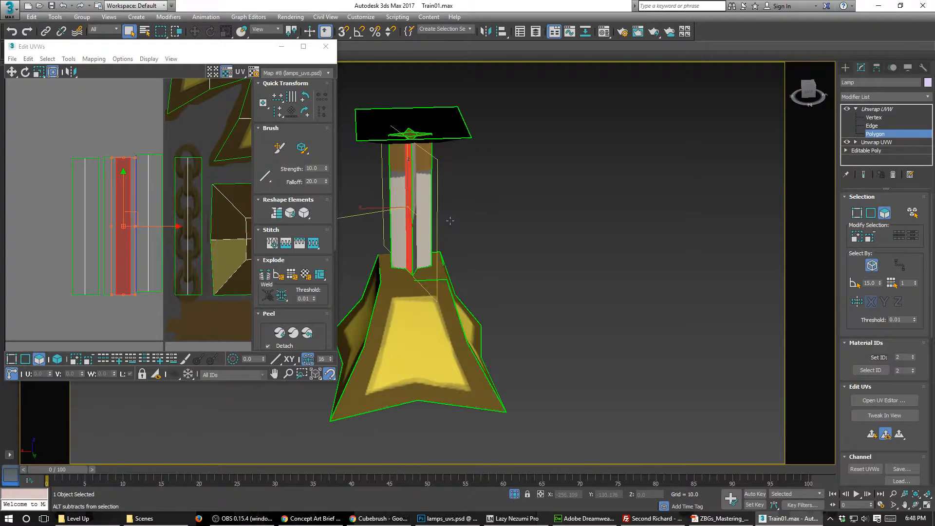
click(89, 263)
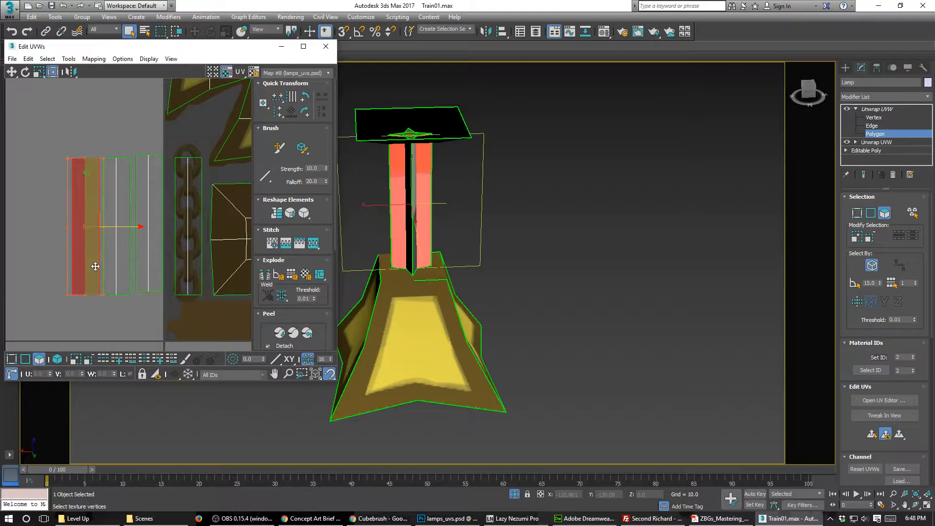
alt+middle_drag(346, 231, 326, 197)
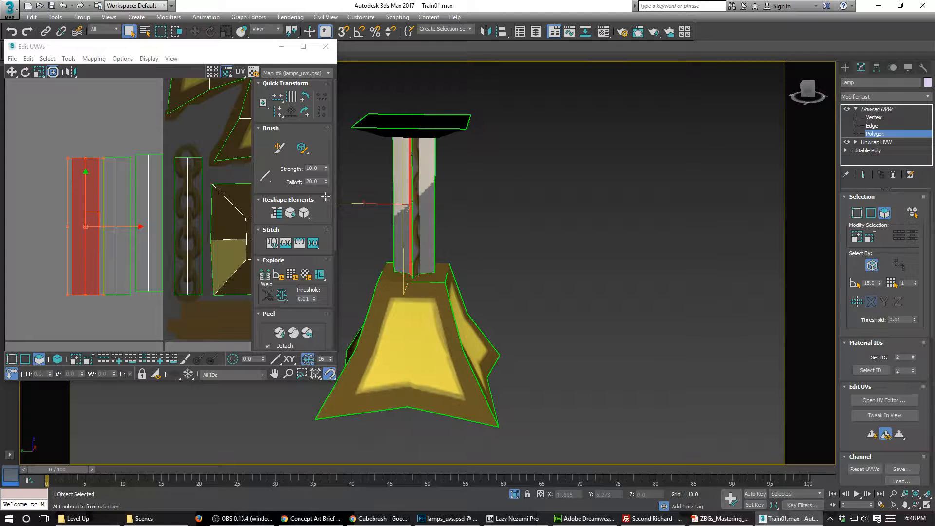
Step: Move the strip on the chain texture onto the outermost strip, and place the two middle strips over the chain
drag(168, 242, 127, 234)
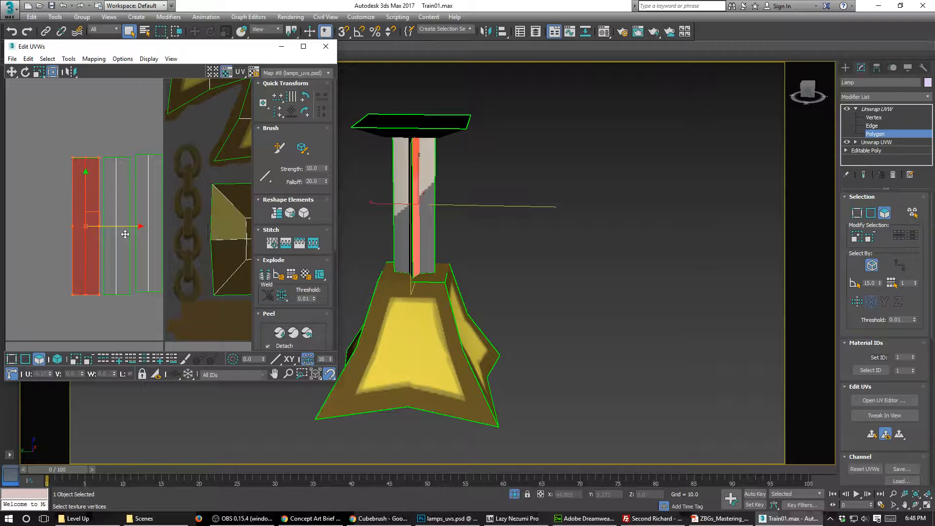
click(124, 200)
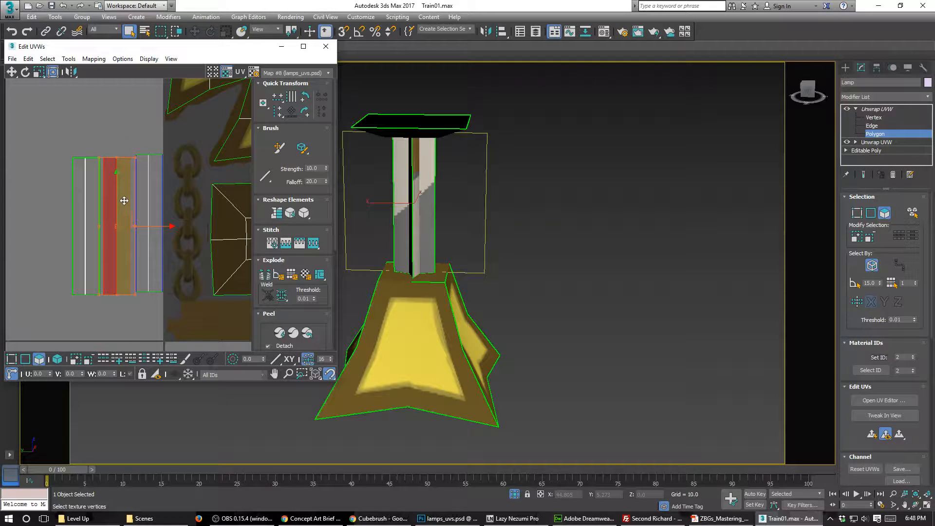
drag(134, 214, 203, 216)
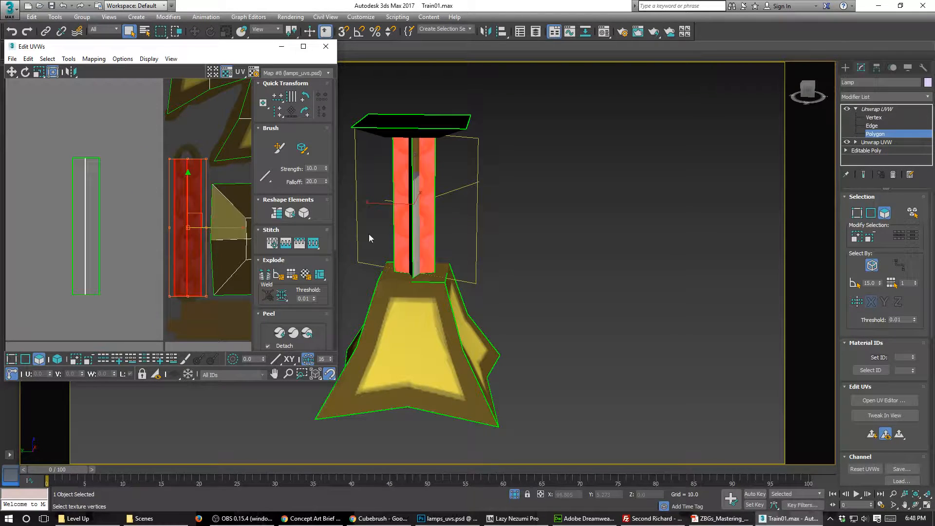
Step: Move the outermost stacked strips onto the chain texture, offset slightly downward from the other strips, so the chain links alternate on the stem
alt+middle_drag(371, 234, 448, 235)
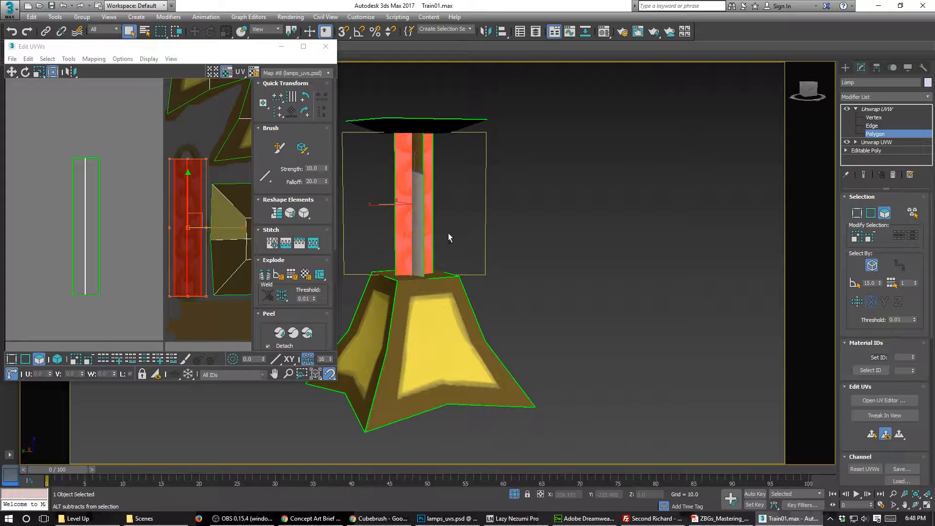
click(86, 223)
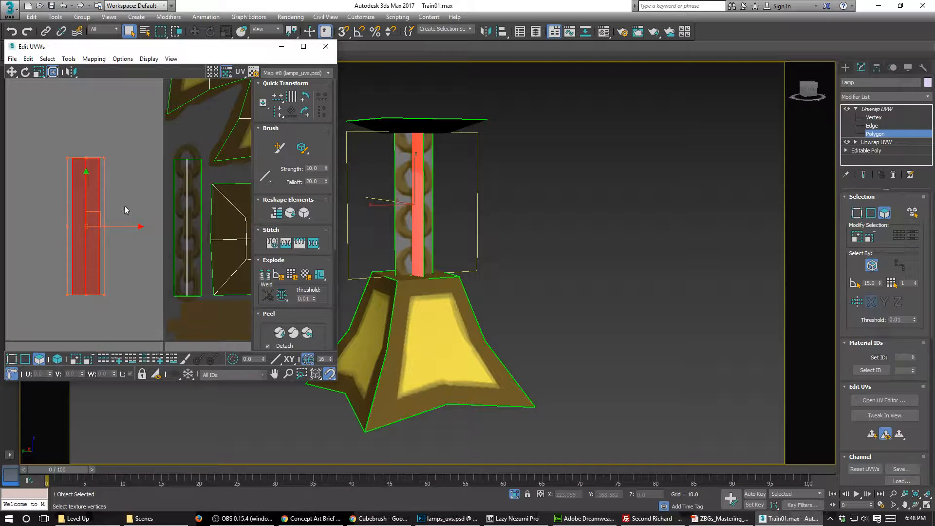
drag(94, 214, 198, 206)
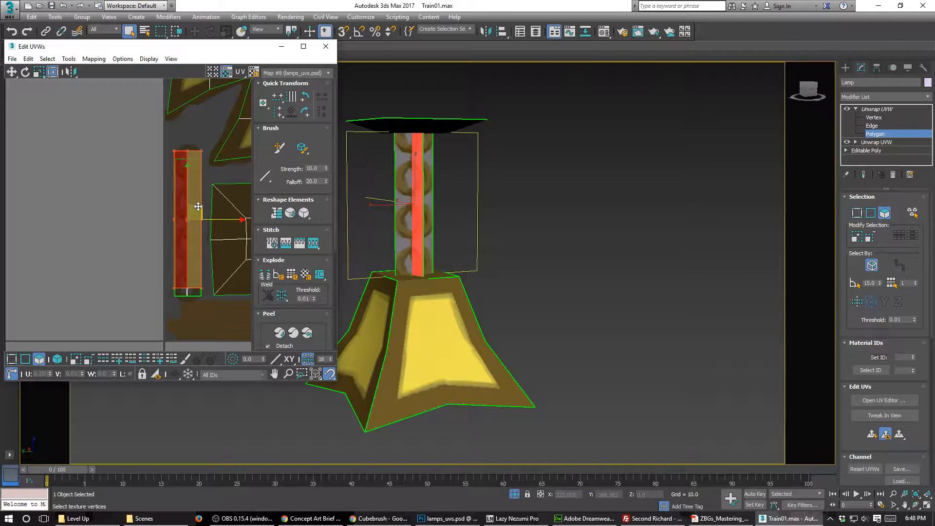
alt+middle_drag(429, 225, 453, 226)
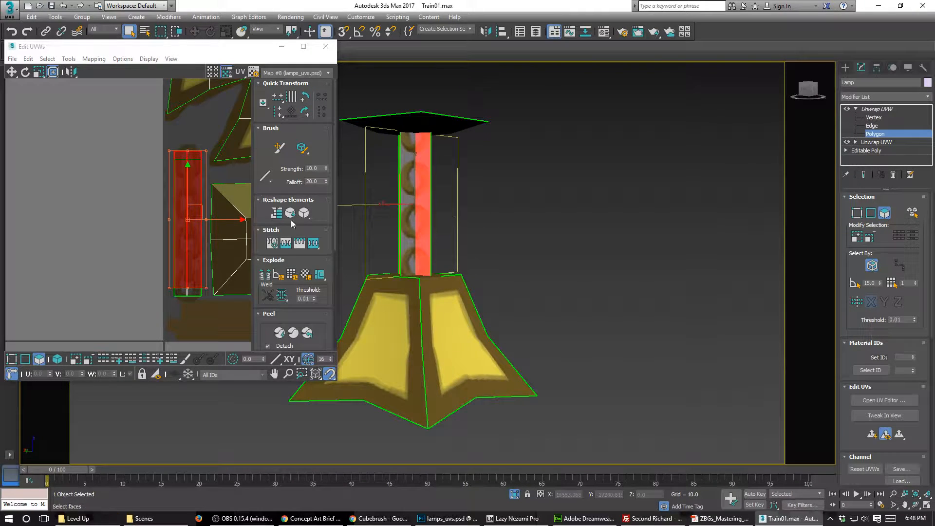
drag(188, 190, 185, 207)
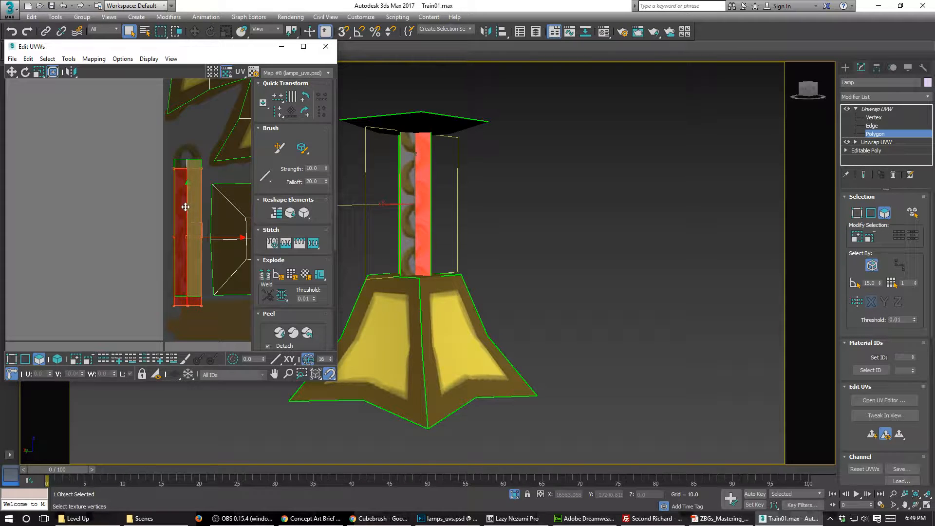
click(118, 208)
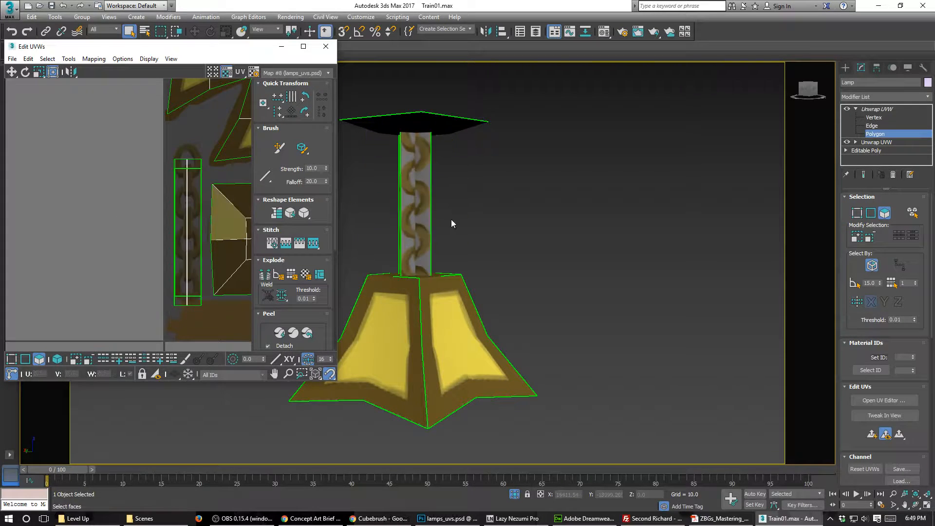
alt+middle_drag(450, 219, 343, 238)
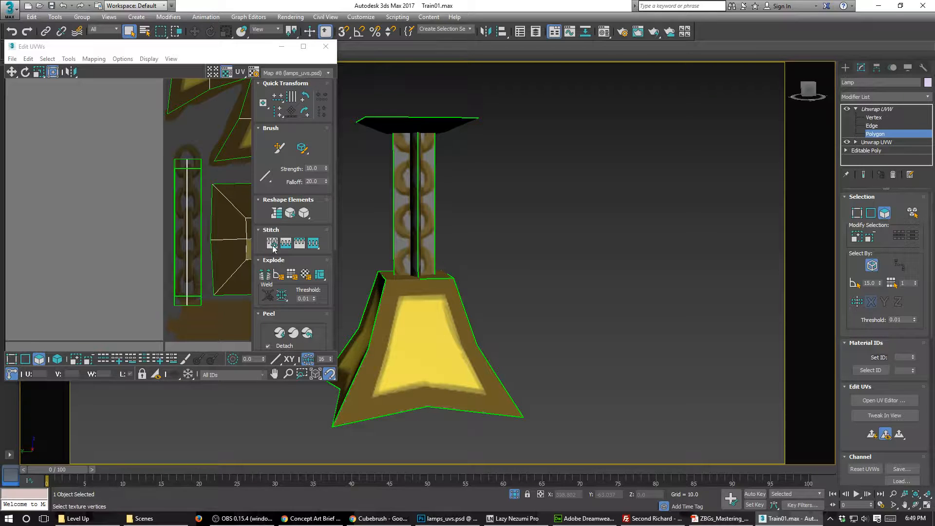
alt+middle_drag(412, 224, 469, 234)
Step: Exit the lamp's isolation and inspect the wall lamp against the train's checkered surface
scroll(468, 235, down, 5)
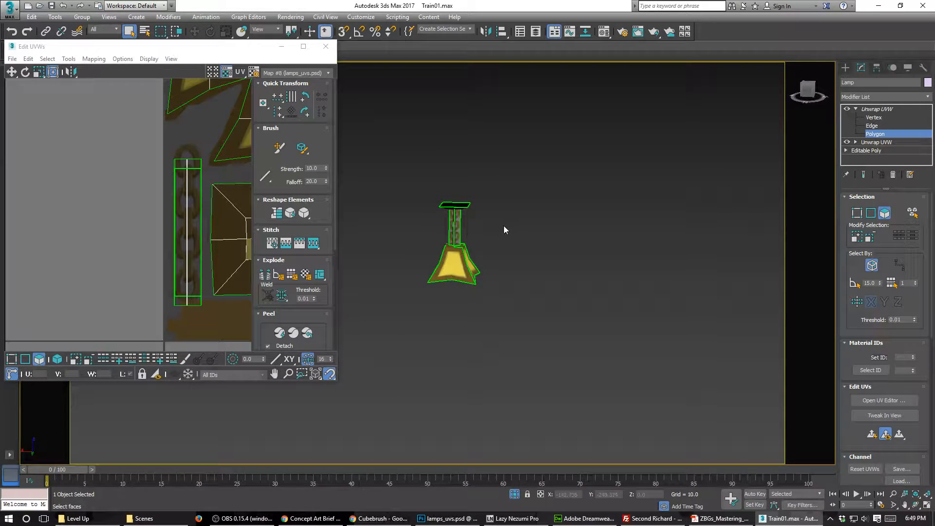
key(alt)
click(515, 494)
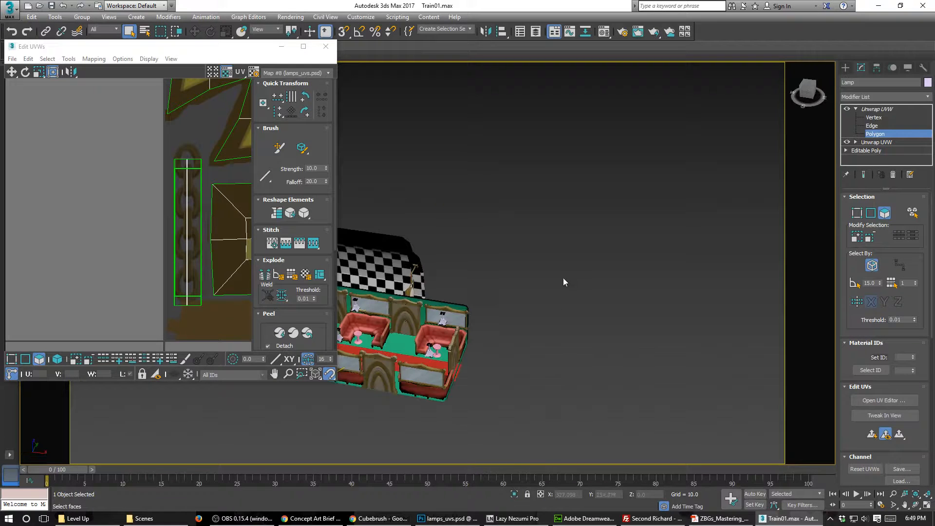
alt+middle_drag(457, 336, 429, 322)
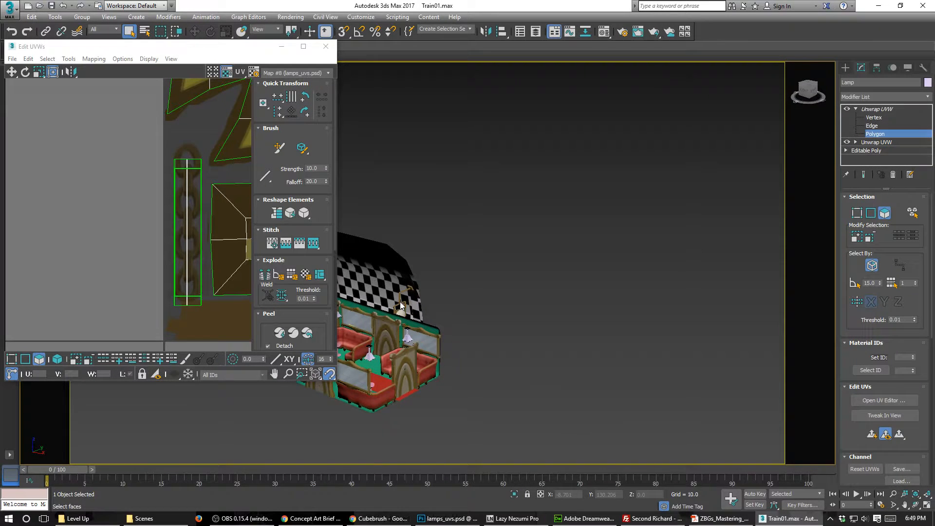
scroll(402, 309, up, 5)
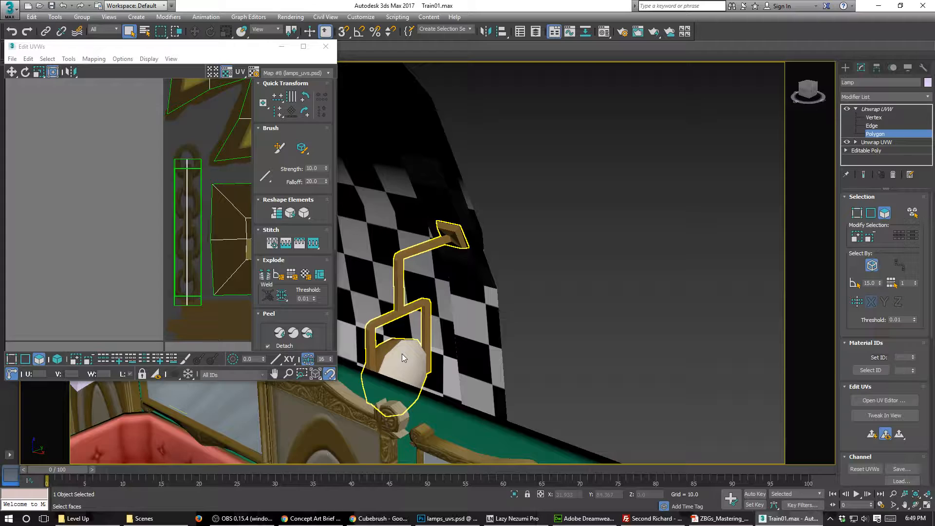
scroll(402, 358, down, 2)
alt+middle_drag(402, 358, 568, 330)
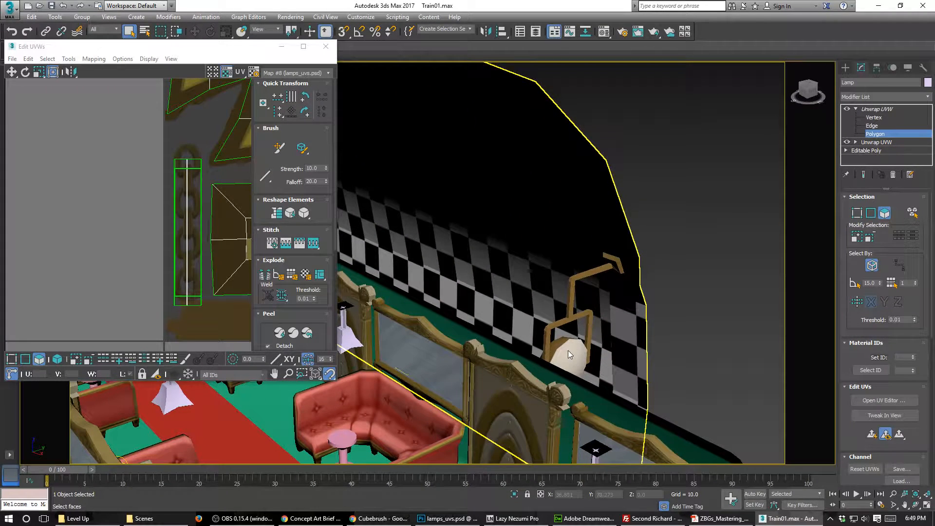
Step: Leave polygon selection and select the round wall lamp, examining its shade
click(875, 134)
click(570, 360)
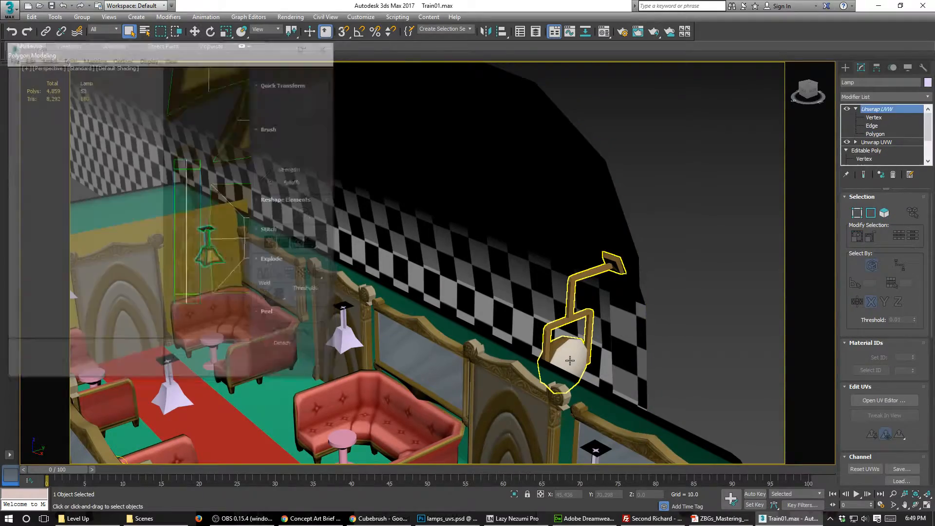
alt+middle_drag(438, 358, 459, 323)
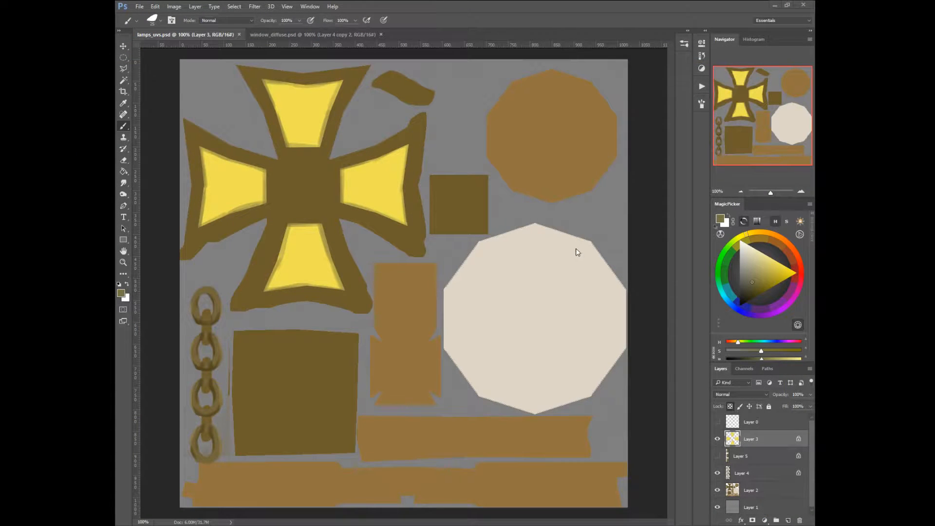
Step: Switch to lamps_uvs.psd in Photoshop, sample the brown of the upper decagon, and select the beige decagon on Layer 2
alt+click(568, 152)
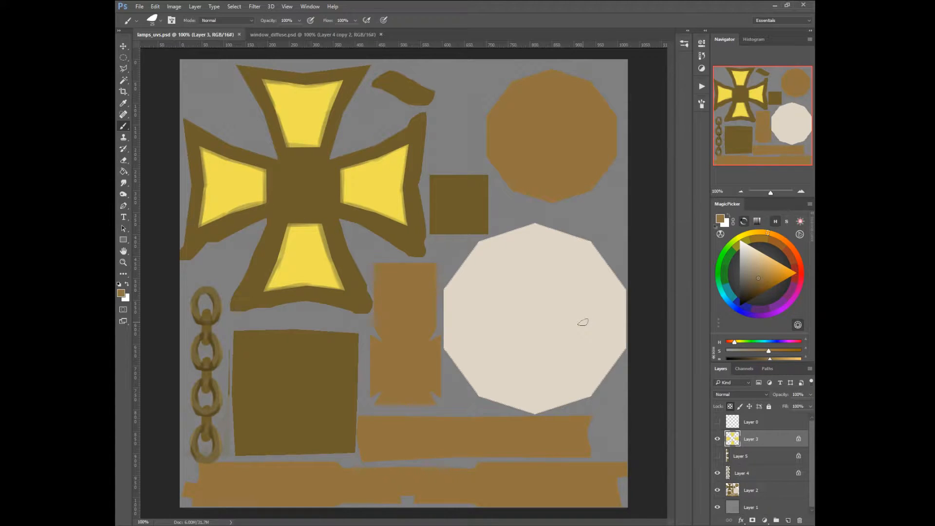
ctrl+click(577, 356)
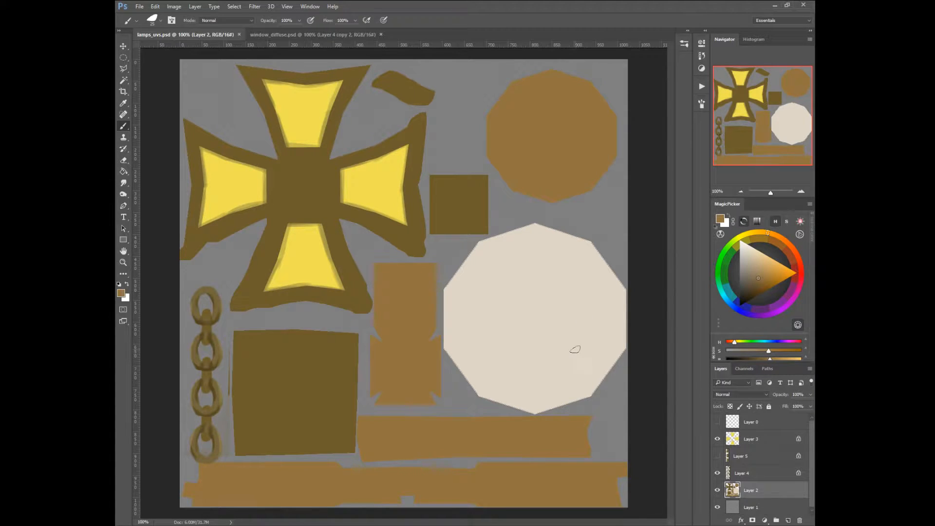
key(w)
click(575, 348)
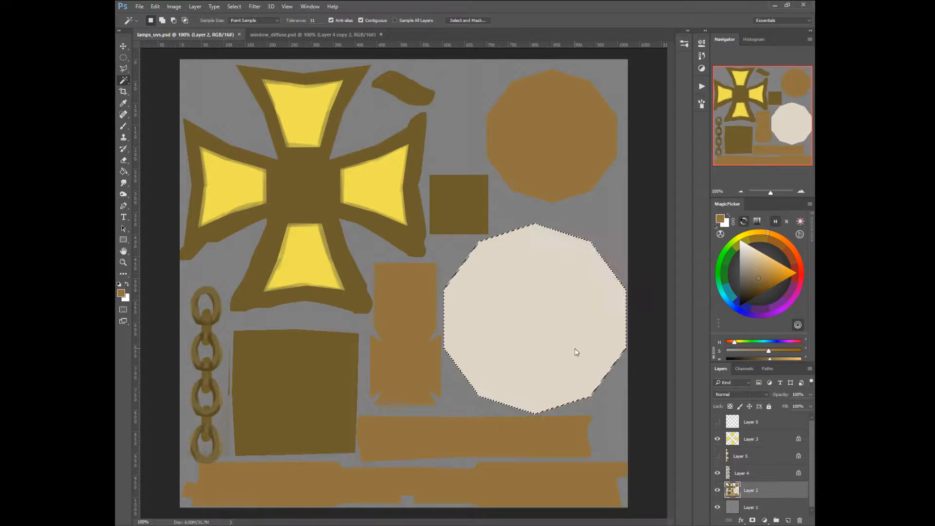
Step: Contract the beige decagon's selection by 50 pixels and copy the selected area to a new layer
click(242, 6)
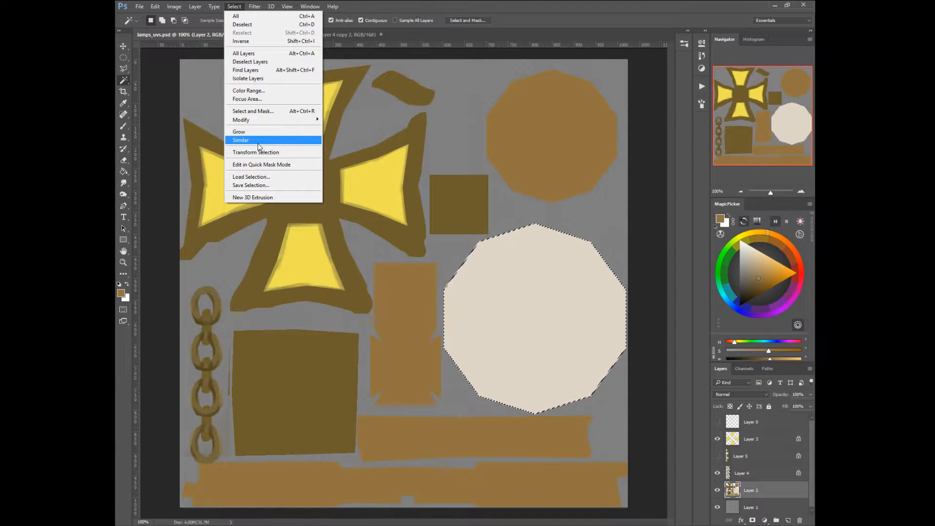
mouse_move(256, 122)
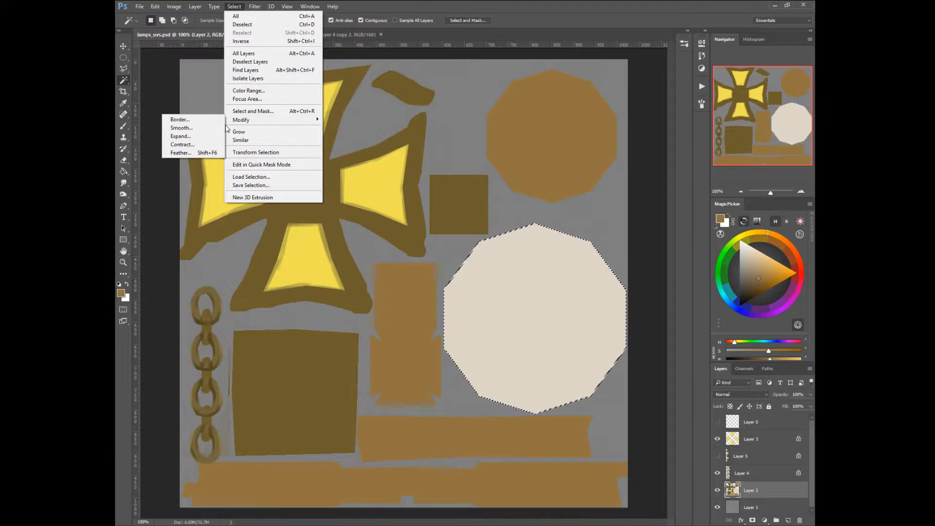
click(208, 144)
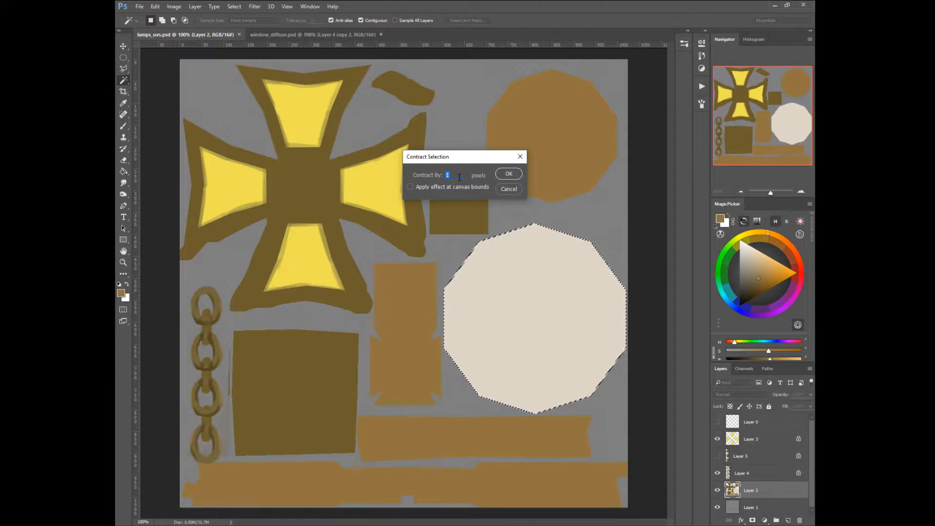
text(50)
key(Return)
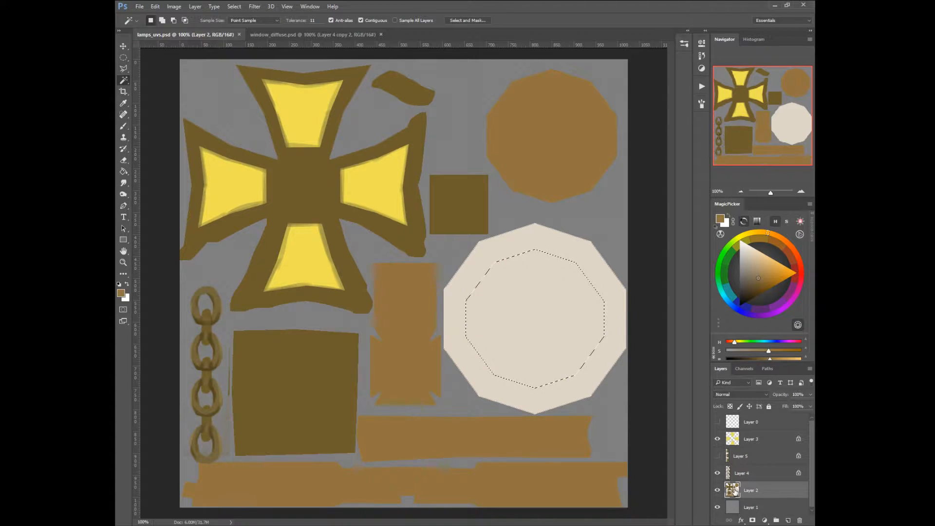
right_click(562, 97)
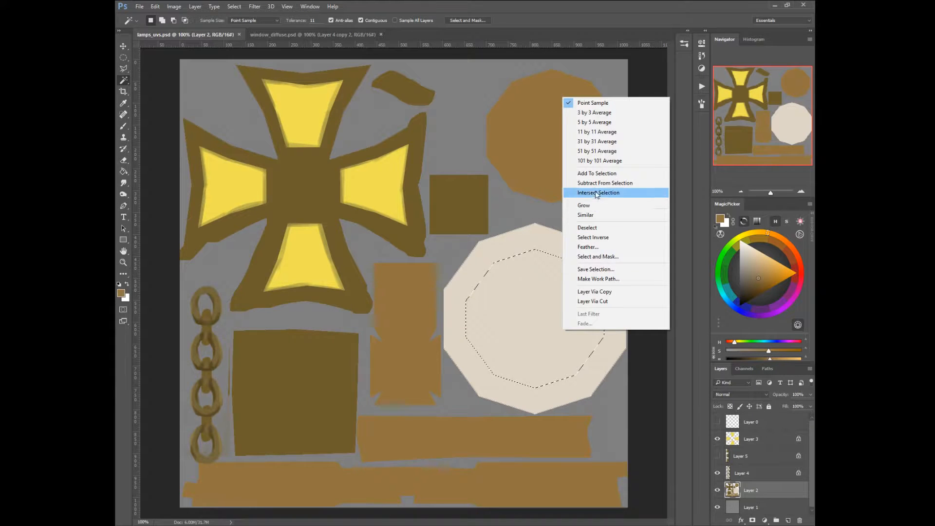
click(595, 293)
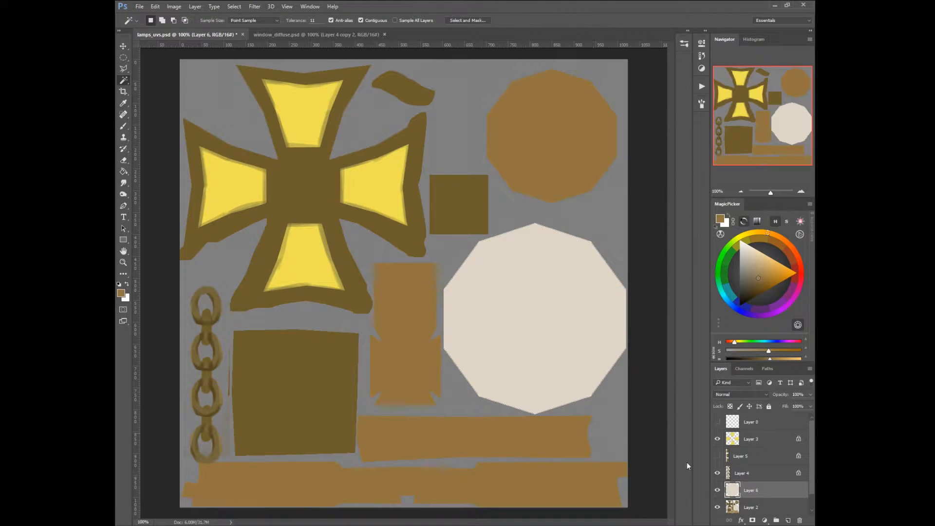
Step: Select the full beige decagon on Layer 2 and fill it with the sampled brown to form a rim around the copy
click(734, 509)
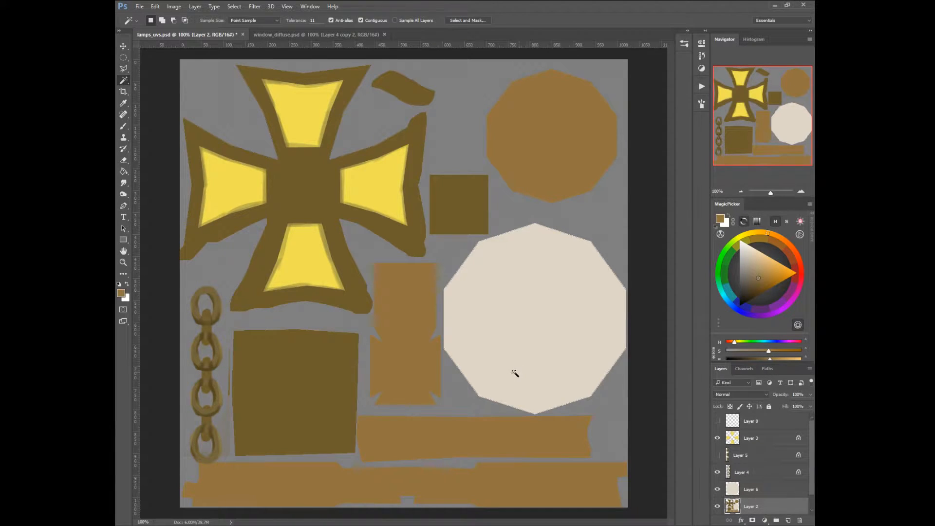
click(546, 396)
right_click(519, 431)
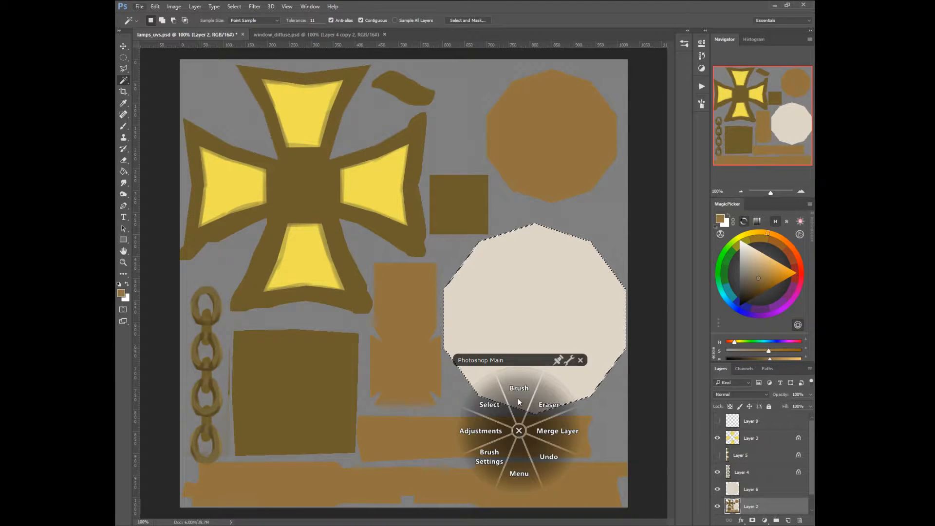
click(520, 393)
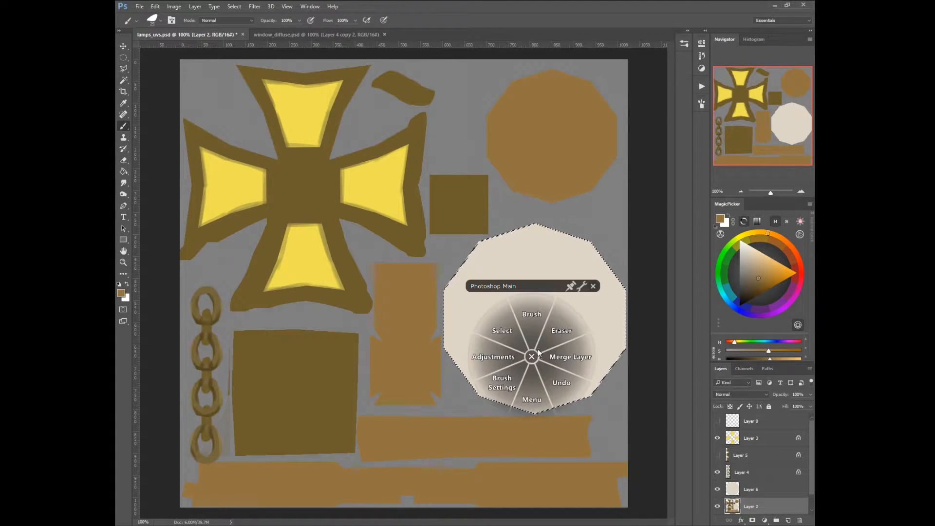
click(531, 397)
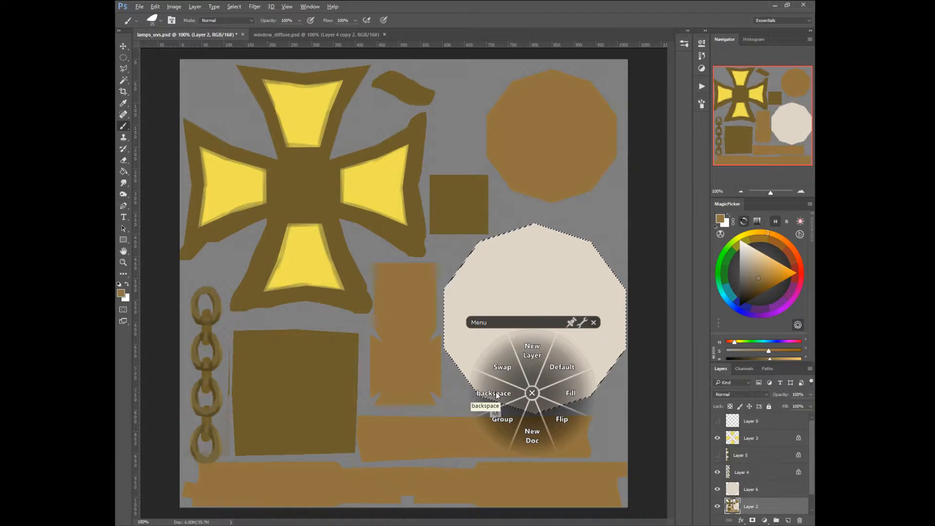
click(497, 395)
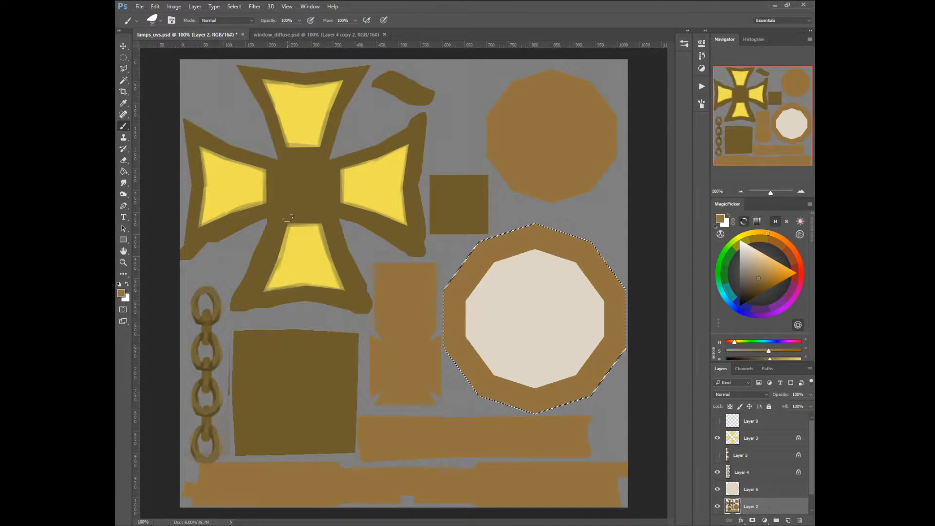
Step: Copy the selected brown decagon to a new layer and scale it to about 8.4% at the rim's lower-right corner
click(124, 57)
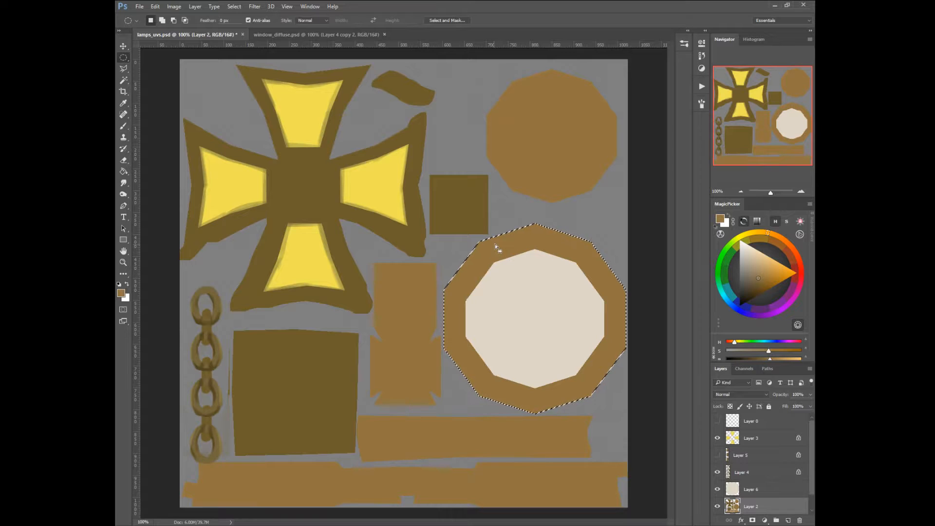
right_click(501, 312)
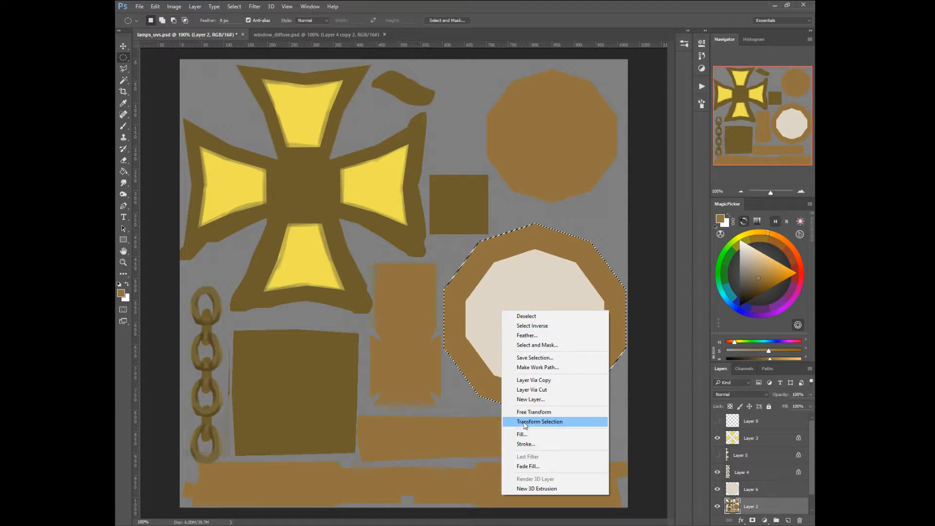
click(529, 380)
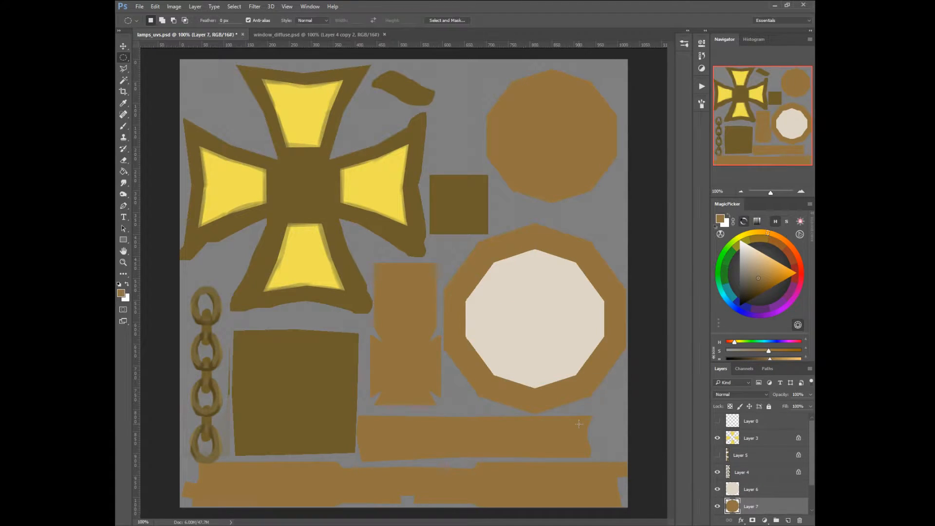
right_click(511, 363)
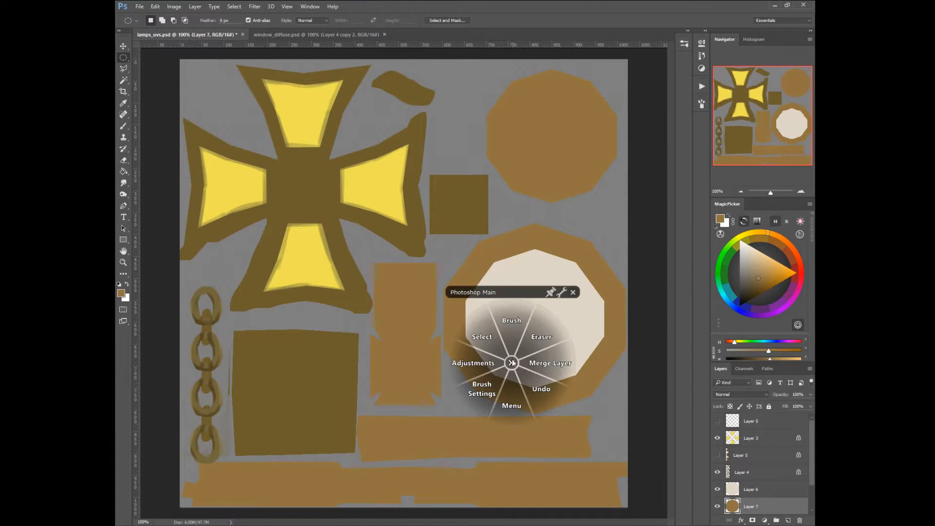
click(478, 336)
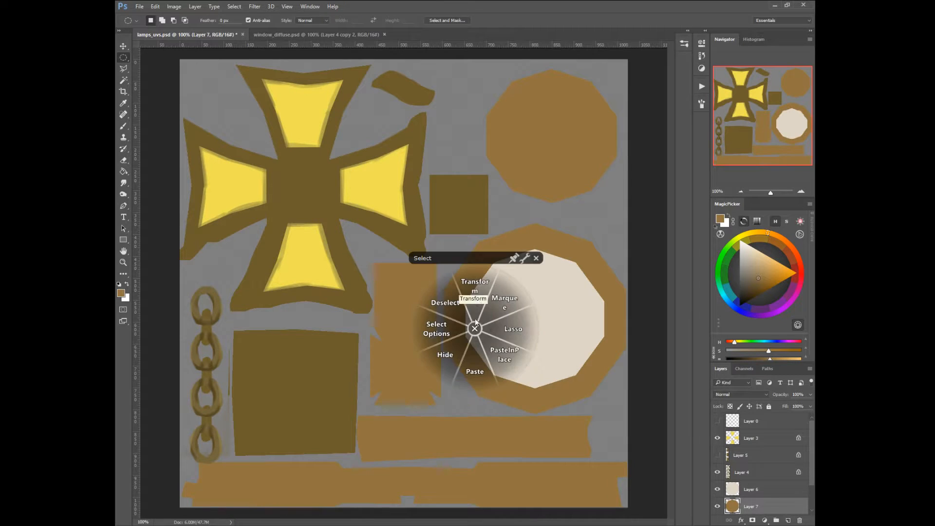
click(472, 298)
shift+drag(441, 221, 582, 383)
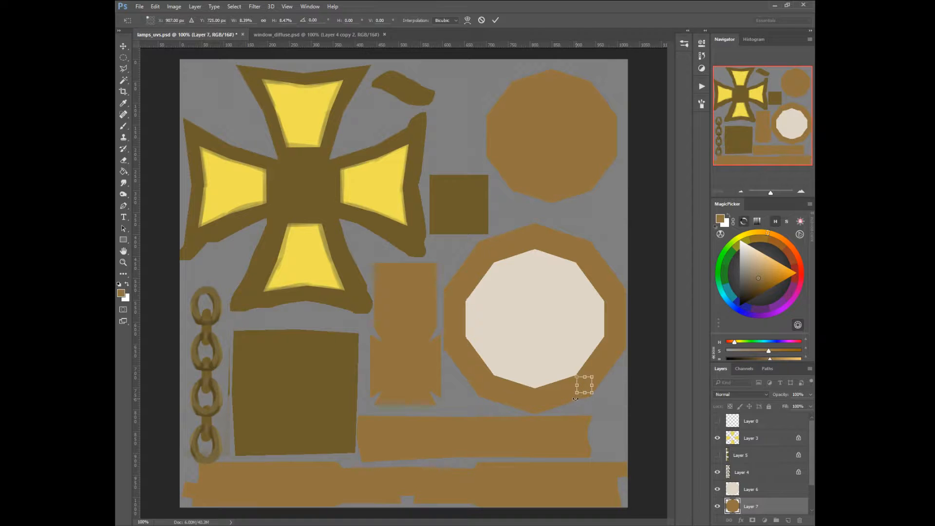
key(Return)
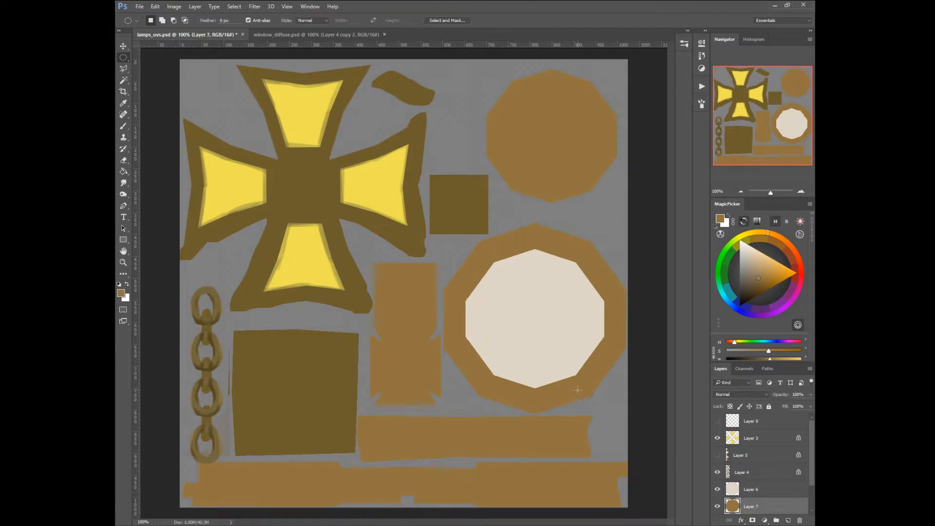
Step: Lock transparent pixels on the small decagon's layer and paint it darker brown as a rivet
alt+scroll(578, 387, up, 5)
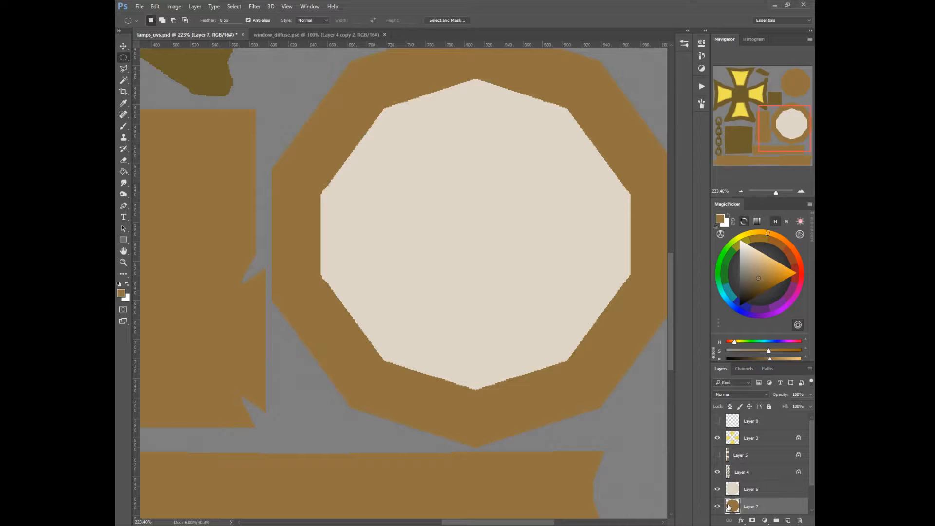
right_click(583, 371)
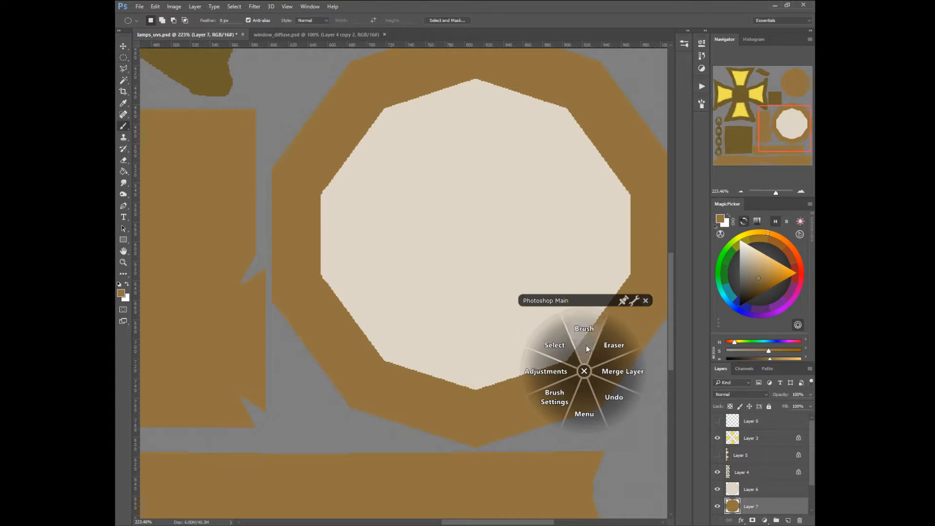
click(589, 345)
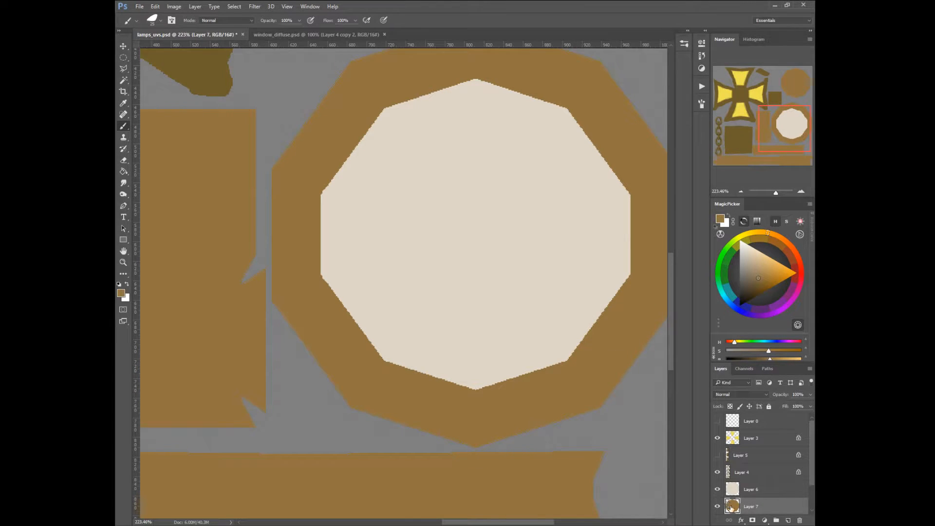
click(729, 406)
key(alt)
alt+click(593, 366)
drag(592, 397, 574, 394)
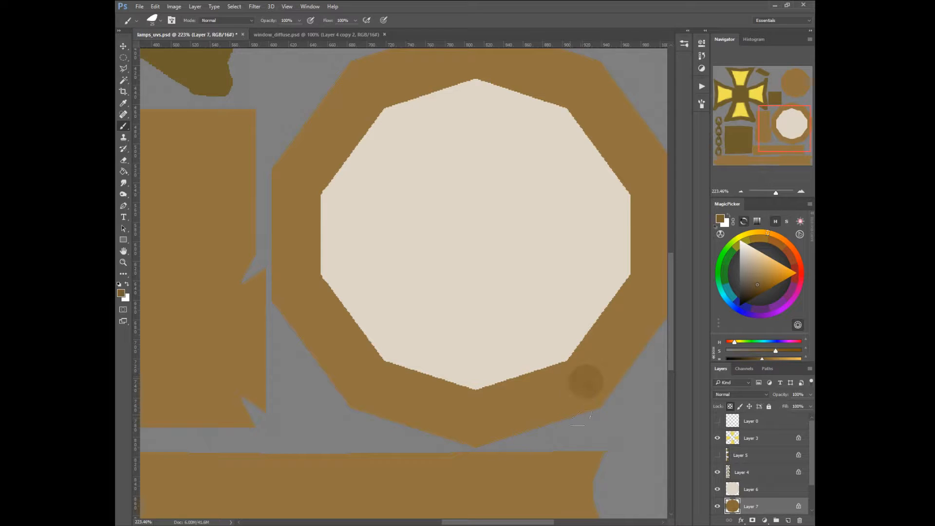
Step: Paint the rivet's centre with the rim's lighter brown using a smaller brush, leaving a dark outline
key(bracketleft)
alt+click(587, 374)
right_click(594, 376)
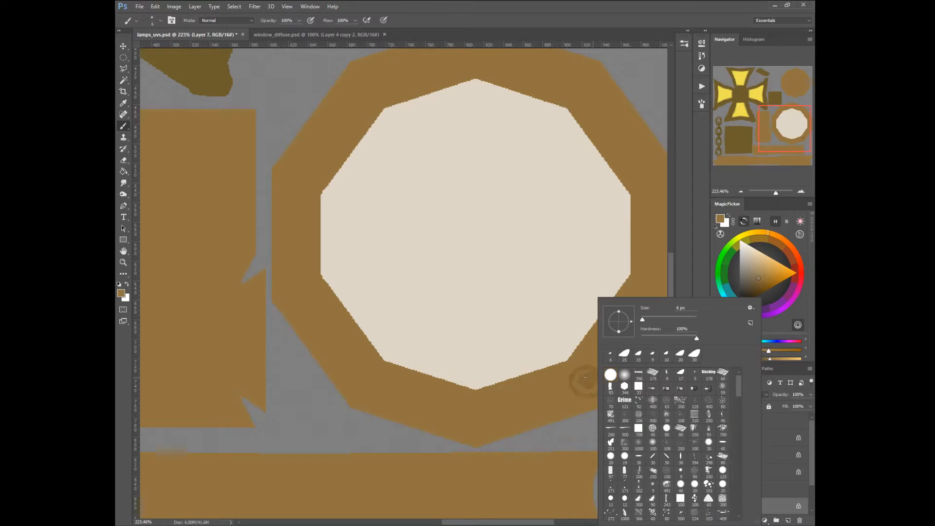
key(Escape)
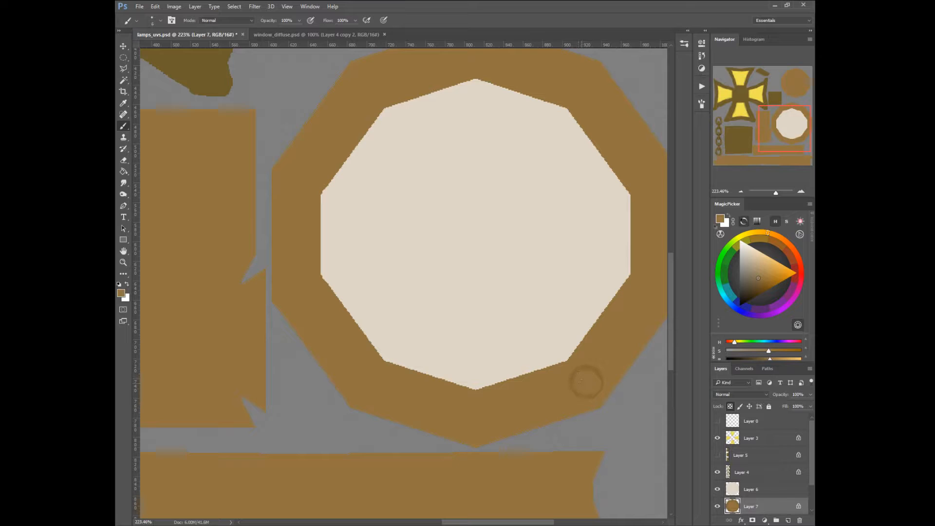
alt+click(578, 394)
right_click(578, 383)
key(Escape)
alt+click(546, 376)
Step: Unlock transparent pixels on the rivet's layer and prepare a soft 30 px eraser with 0% hardness for its edge
click(729, 405)
right_click(575, 356)
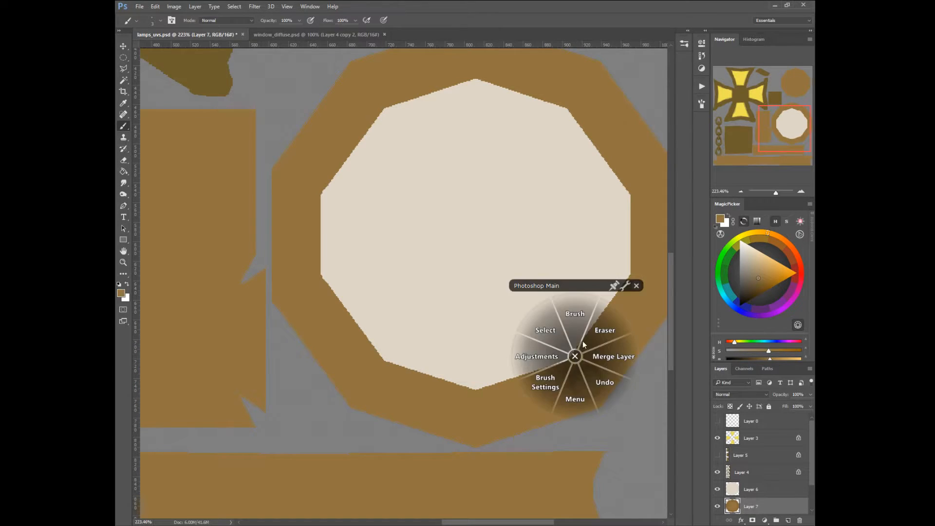
click(585, 330)
right_click(584, 374)
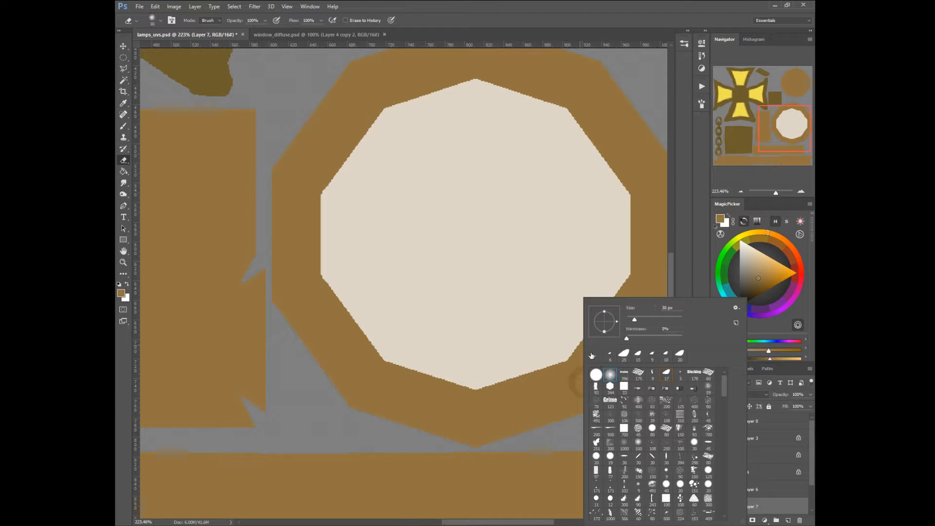
click(551, 379)
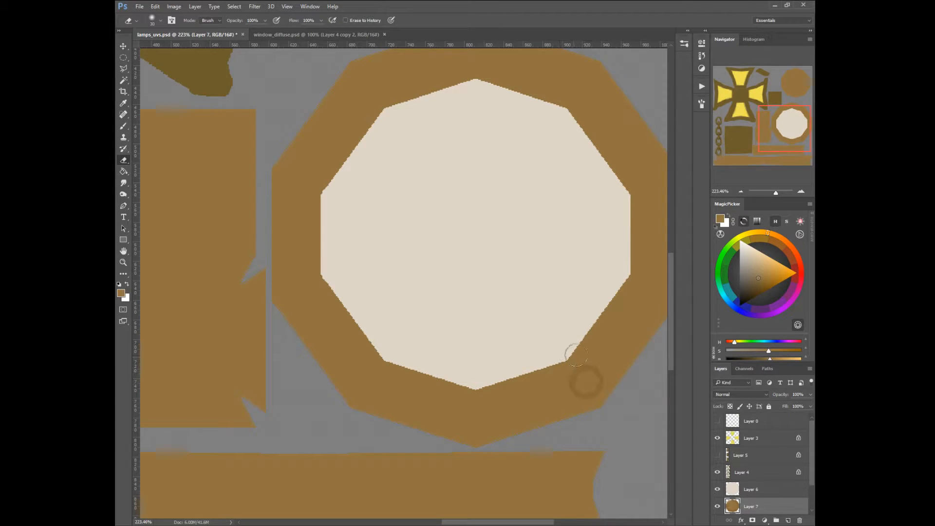
Step: Paint a beige highlight on the rivet's upper-left edge and refine it with browns sampled from the rivet and the lamp texture
right_click(552, 397)
click(553, 369)
alt+click(562, 337)
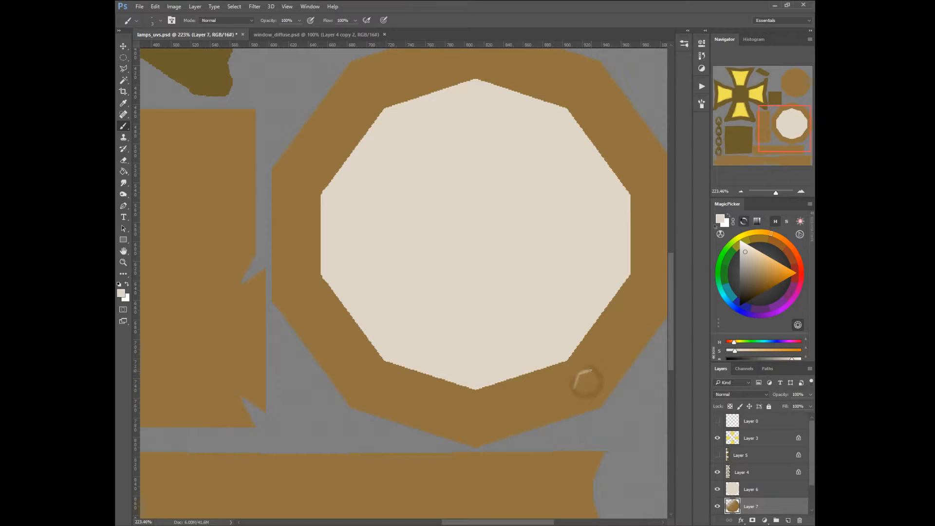
alt+click(587, 390)
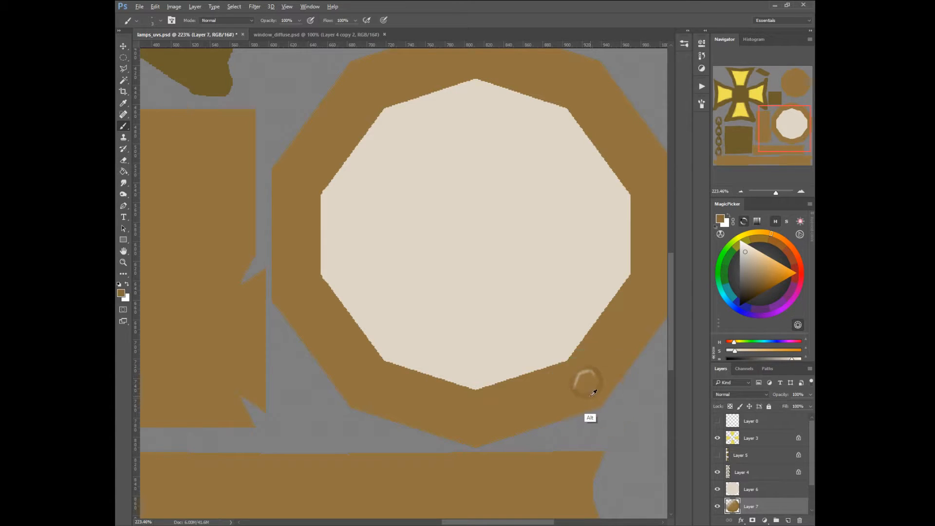
alt+click(210, 82)
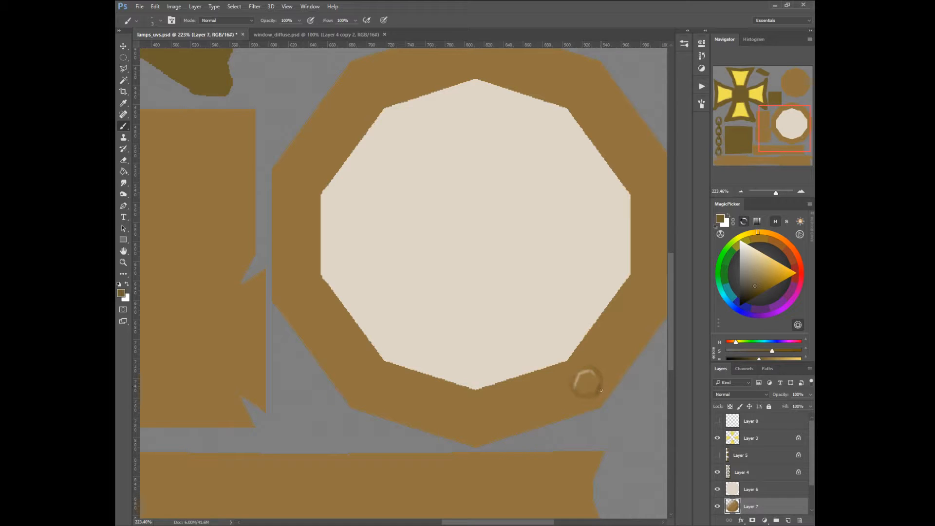
alt+click(586, 391)
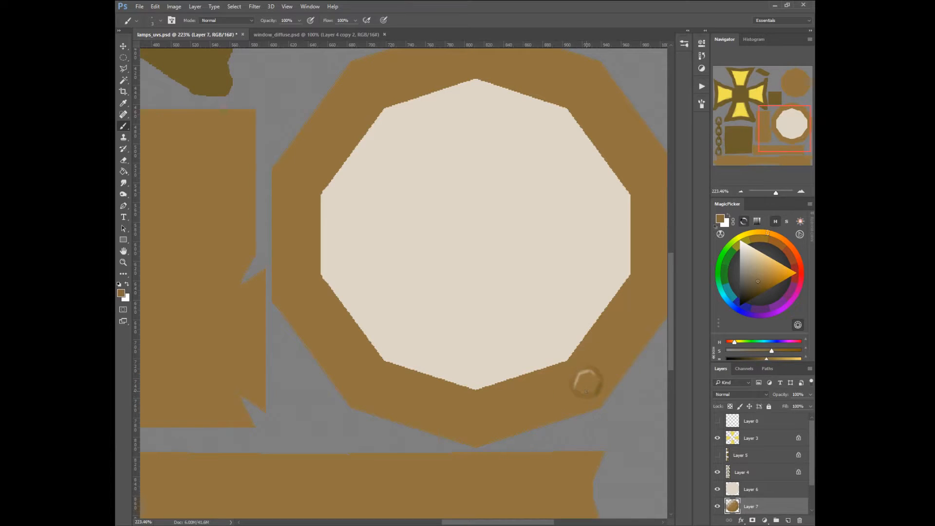
Step: Paint dark brown shading along the rivet's lower-right edge
click(755, 292)
right_click(578, 394)
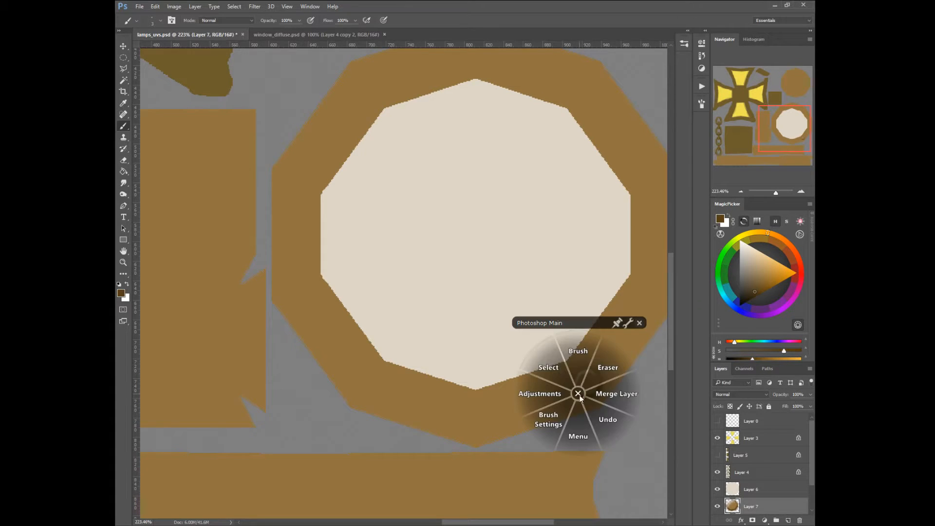
click(552, 360)
click(551, 360)
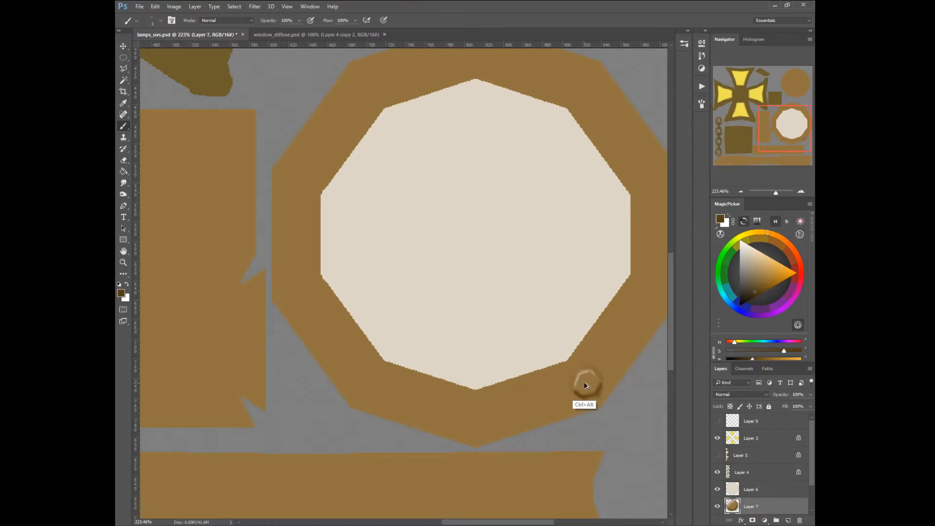
Step: Place nine copies of the rivet around the rim and rotate the lower one on the right side about 37° counter-clockwise
ctrl+alt+drag(572, 391, 651, 285)
right_click(631, 286)
click(607, 255)
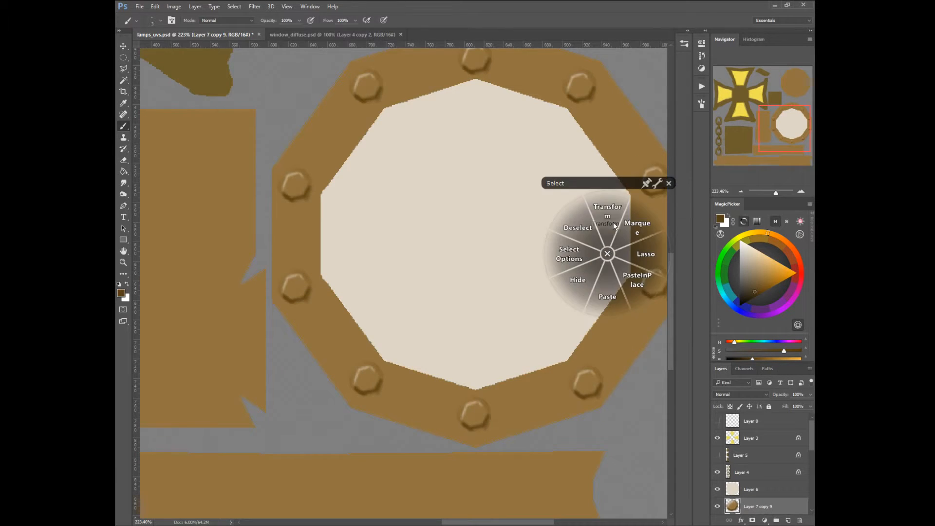
click(614, 237)
drag(631, 245, 613, 270)
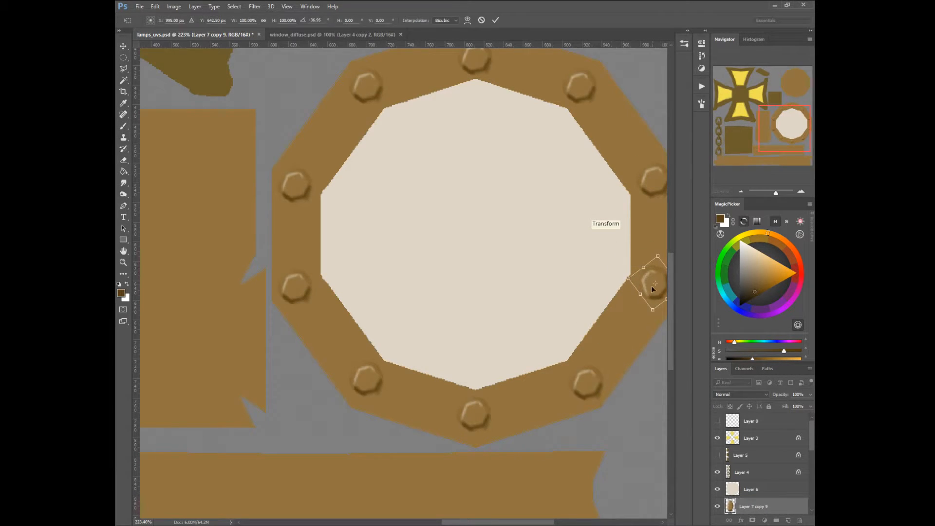
key(Return)
key(b)
Step: Rotate the rivet at the bottom of the rim slightly with Transform
ctrl+click(470, 412)
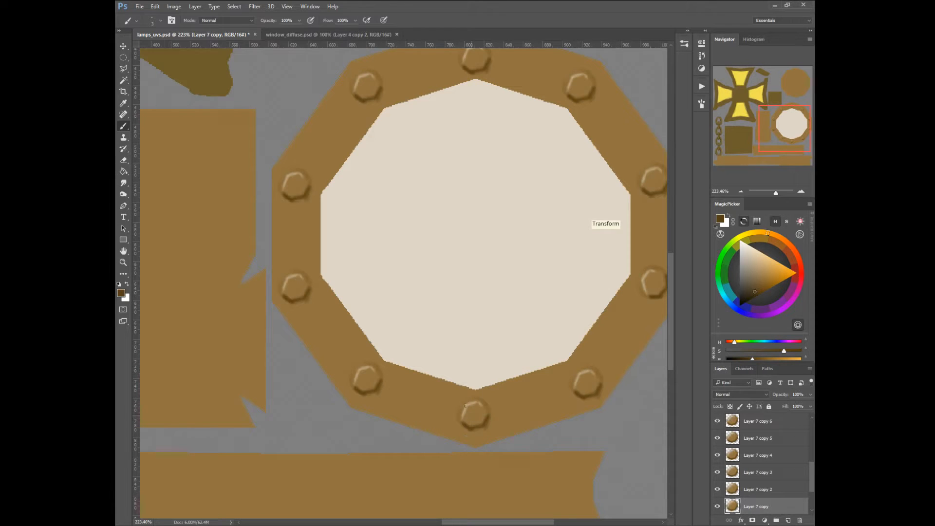
right_click(457, 405)
click(436, 373)
click(436, 349)
drag(445, 391, 450, 398)
key(Return)
key(b)
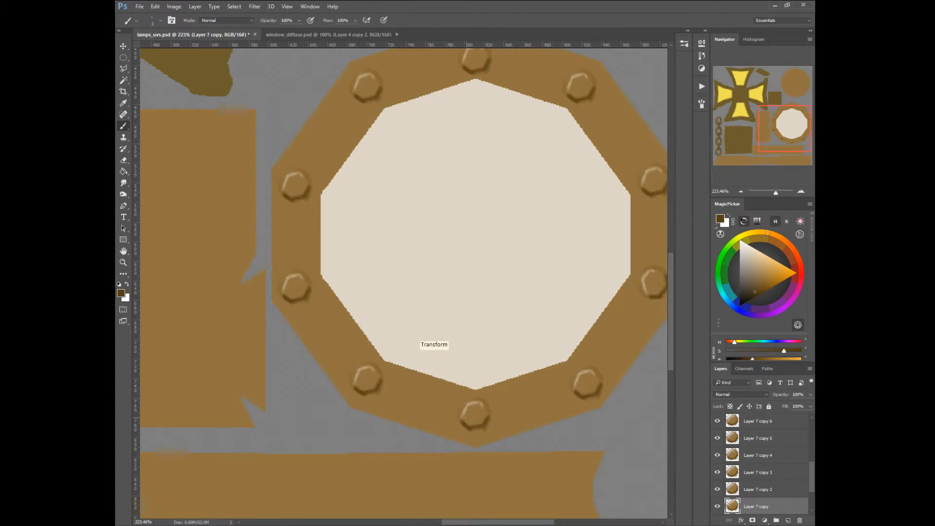
Step: Rotate the rivet at the rim's lower-left corner about 45° clockwise
ctrl+click(369, 386)
right_click(356, 388)
click(334, 360)
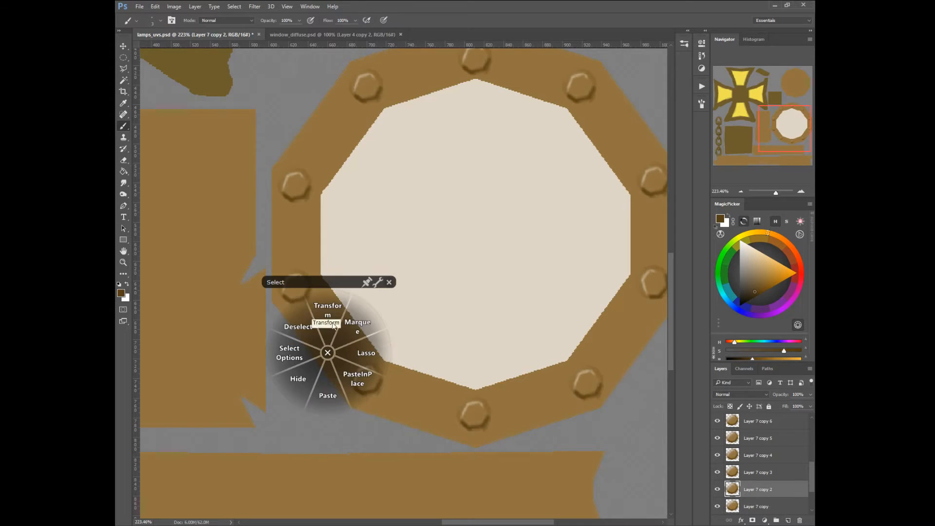
click(329, 327)
drag(333, 392, 349, 354)
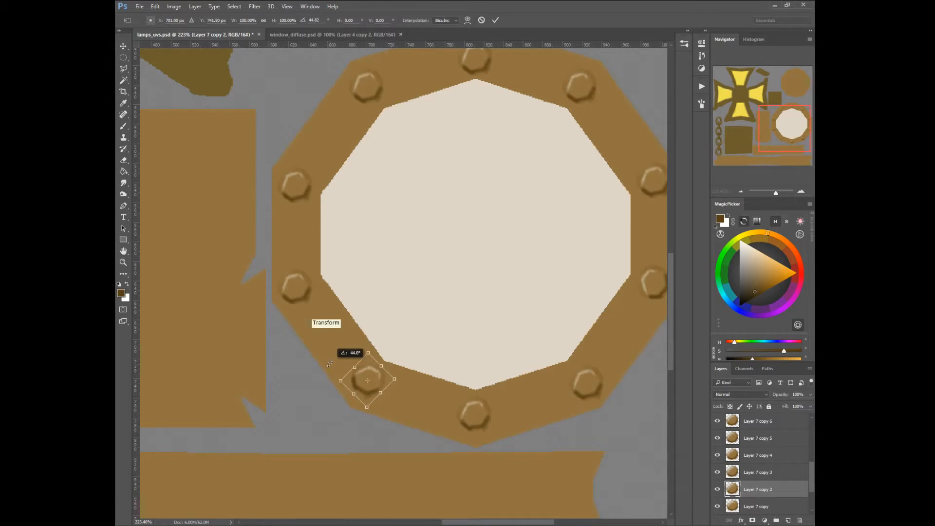
key(Return)
key(b)
Step: Rotate the lower rivet on the rim's left side about 73° clockwise
ctrl+click(294, 290)
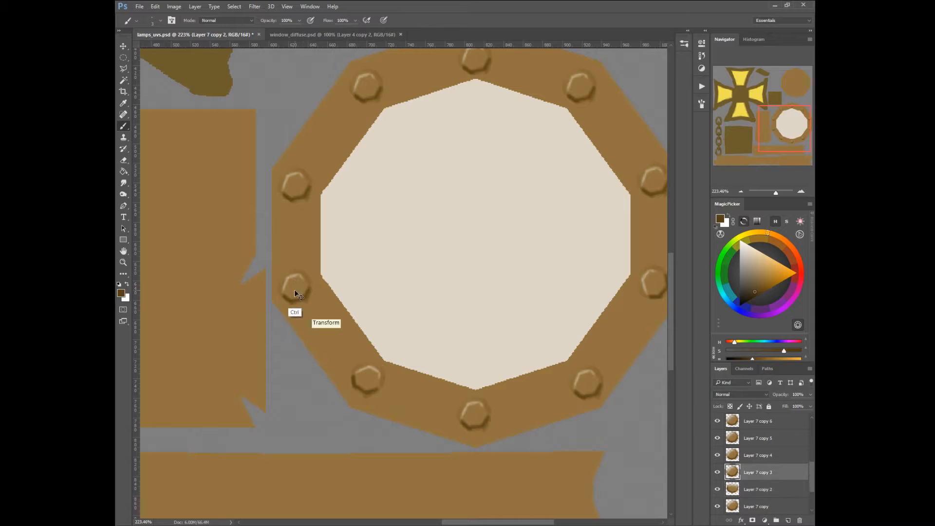
right_click(267, 299)
click(247, 274)
click(250, 236)
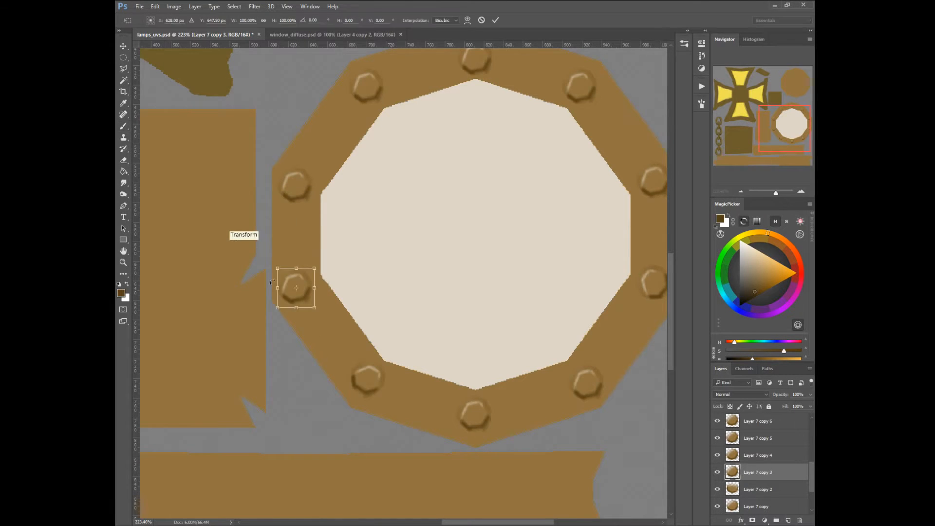
drag(270, 280, 295, 262)
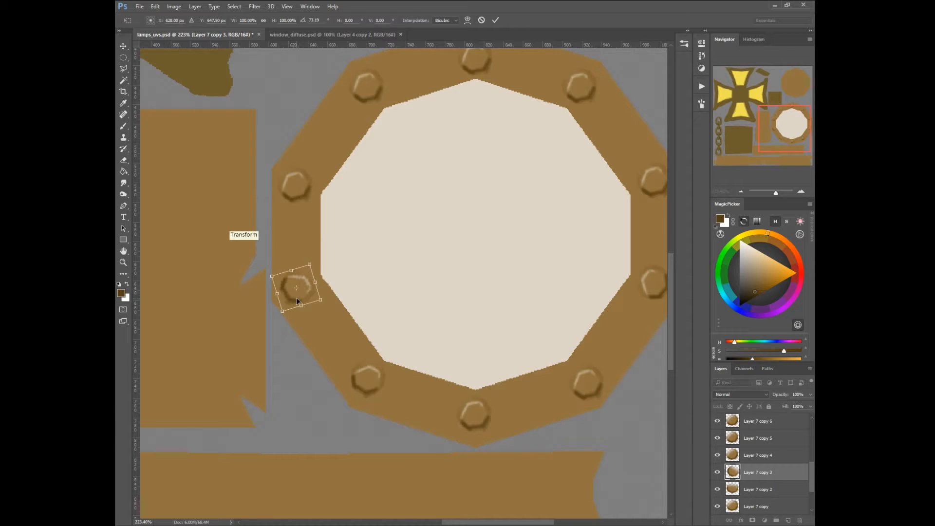
key(Return)
Step: Rotate the upper rivet on the rim's left side clockwise so its dark edge faces outward
ctrl+click(293, 188)
right_click(278, 195)
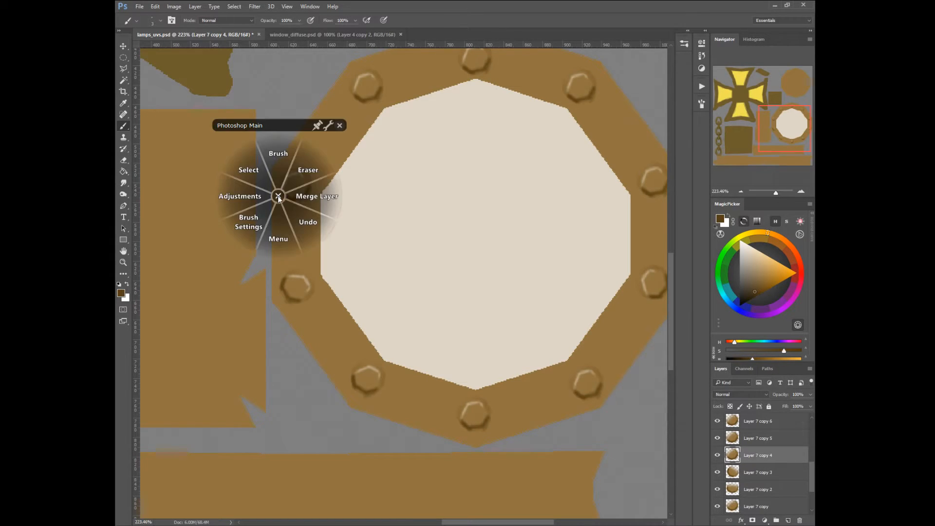
click(253, 167)
click(253, 131)
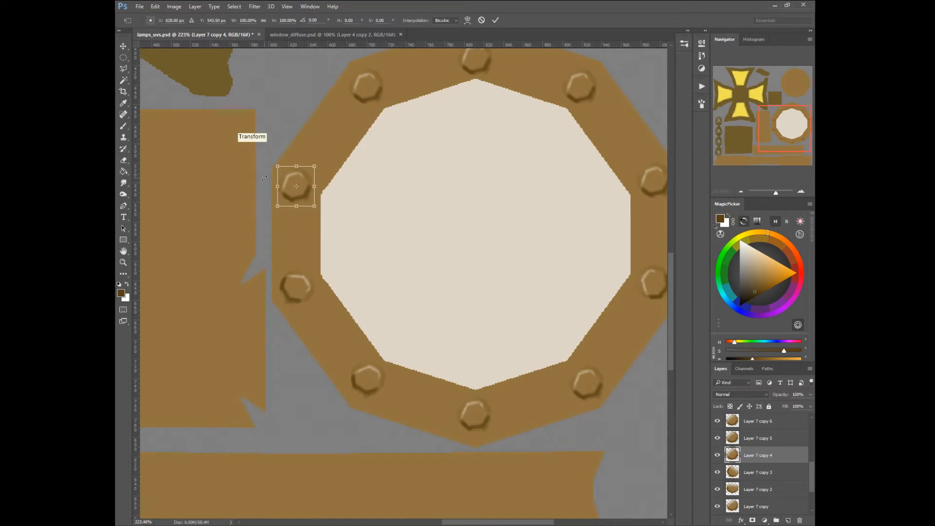
mouse_move(277, 175)
mouse_down()
mouse_move(281, 150)
mouse_move(320, 166)
mouse_move(301, 166)
mouse_up()
key(Return)
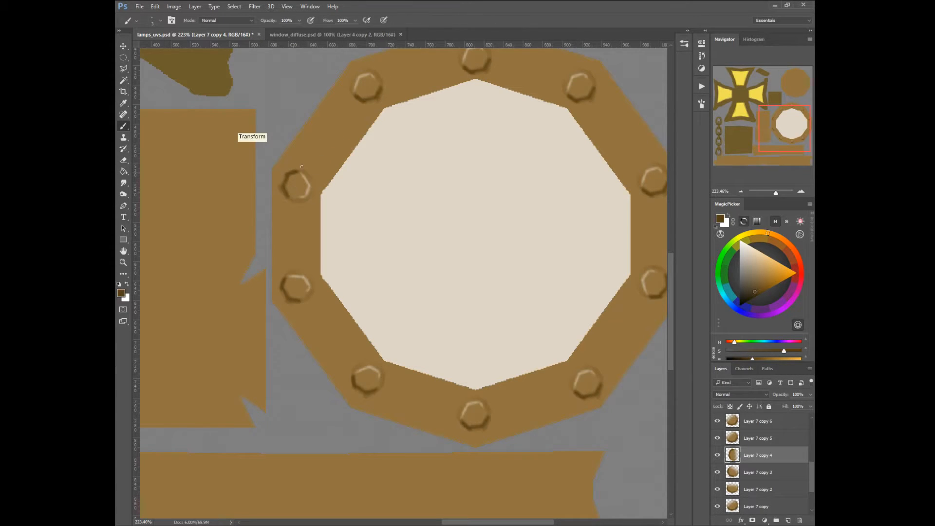
Step: Rotate the rivet at the rim's upper-left corner clockwise so its highlight faces the beige shade
ctrl+click(365, 89)
right_click(338, 100)
click(326, 62)
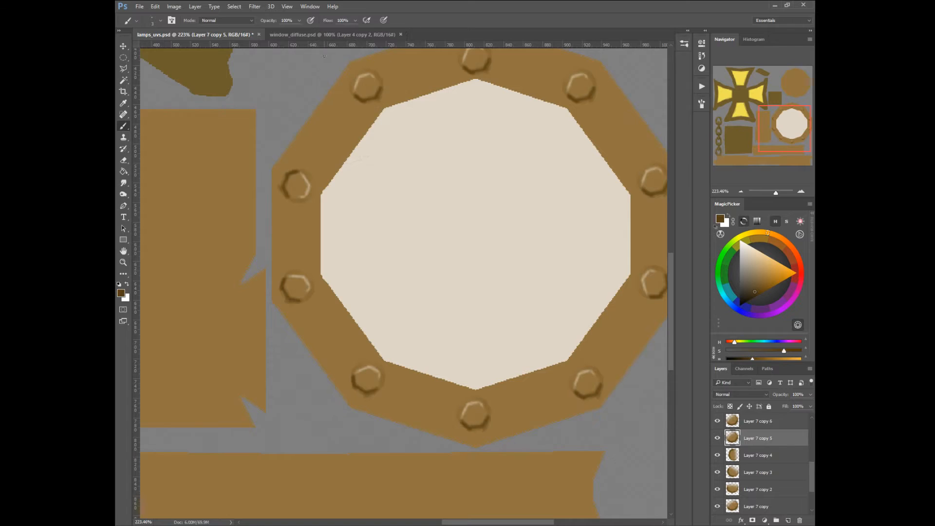
right_click(349, 90)
click(311, 65)
click(311, 37)
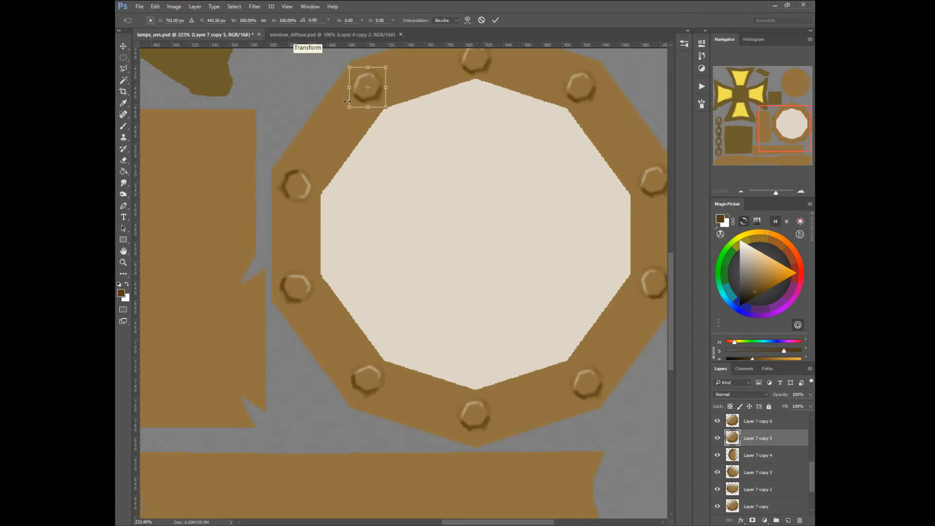
drag(346, 118, 375, 50)
double_click(367, 96)
Step: Rotate the rivet at the top of the rim to about -175° so its highlight points inward
ctrl+click(475, 62)
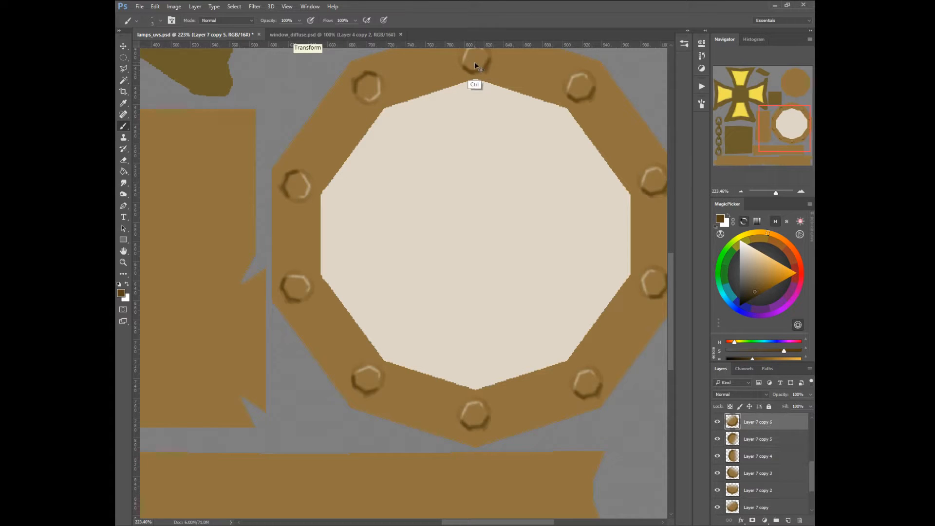
right_click(446, 83)
click(424, 57)
click(419, 47)
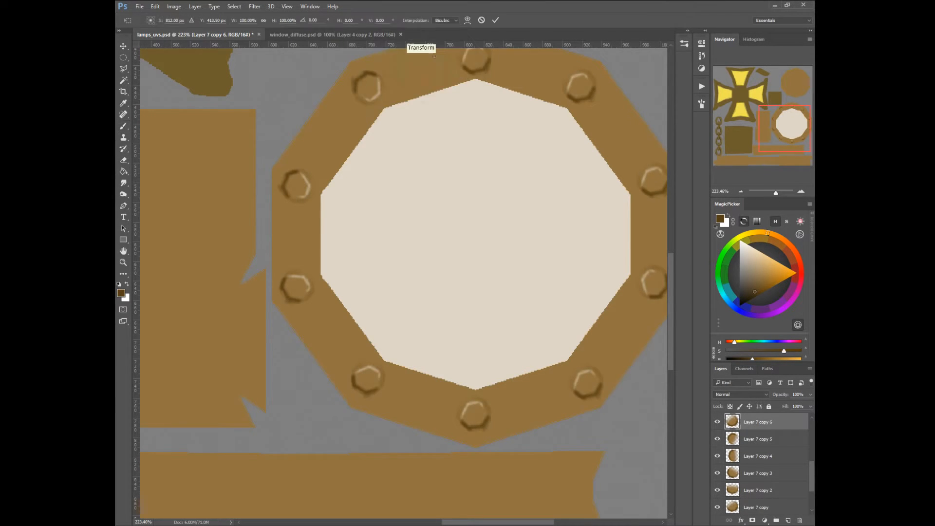
drag(487, 113, 454, 56)
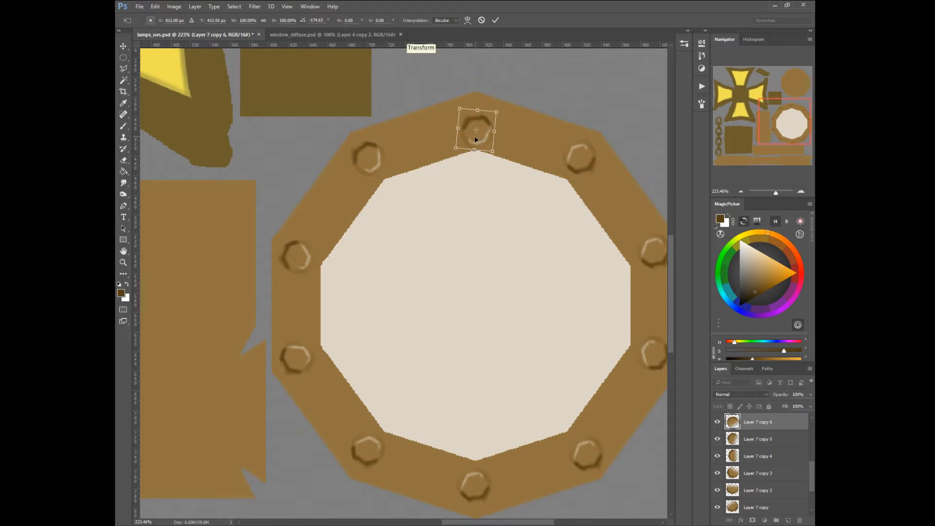
double_click(474, 135)
Step: Rotate the rivet at the rim's upper-right corner so its highlight faces the beige shade
key(ctrl+j)
right_click(546, 174)
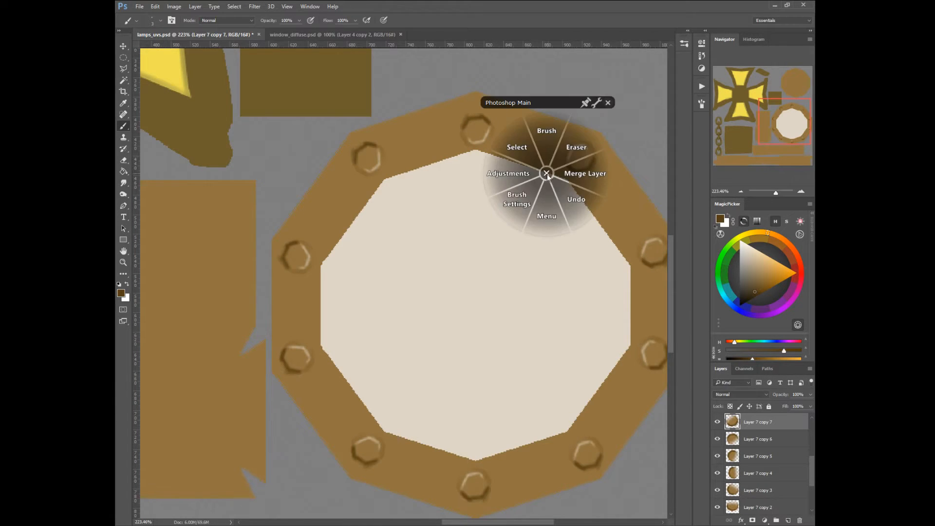
click(526, 155)
click(518, 142)
drag(517, 144, 573, 207)
double_click(579, 164)
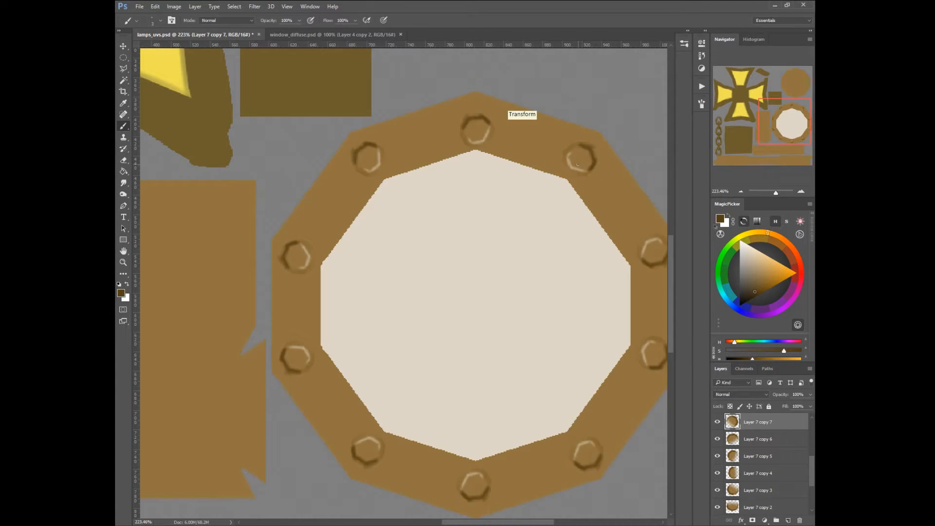
Step: Merge all the rivet copy layers down into the single rivet layer, Layer 7
right_click(421, 334)
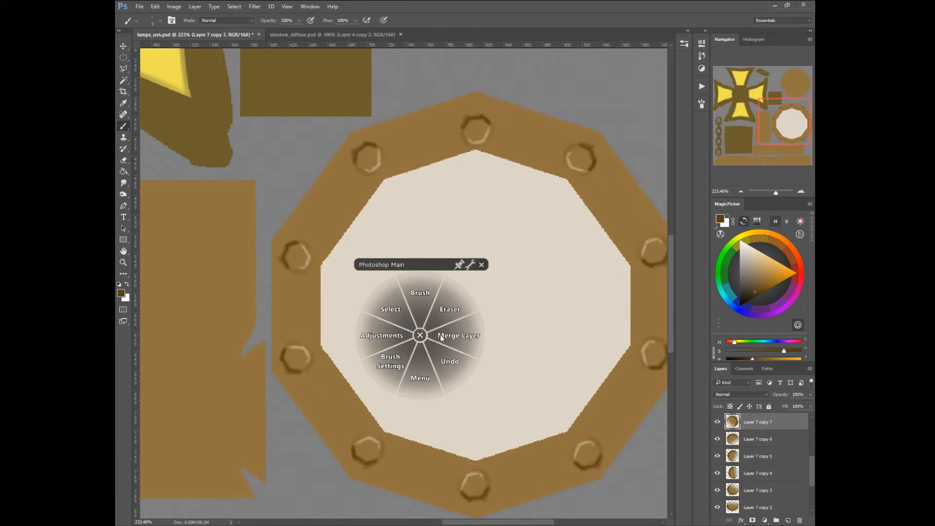
click(440, 335)
right_click(438, 335)
click(454, 335)
right_click(458, 337)
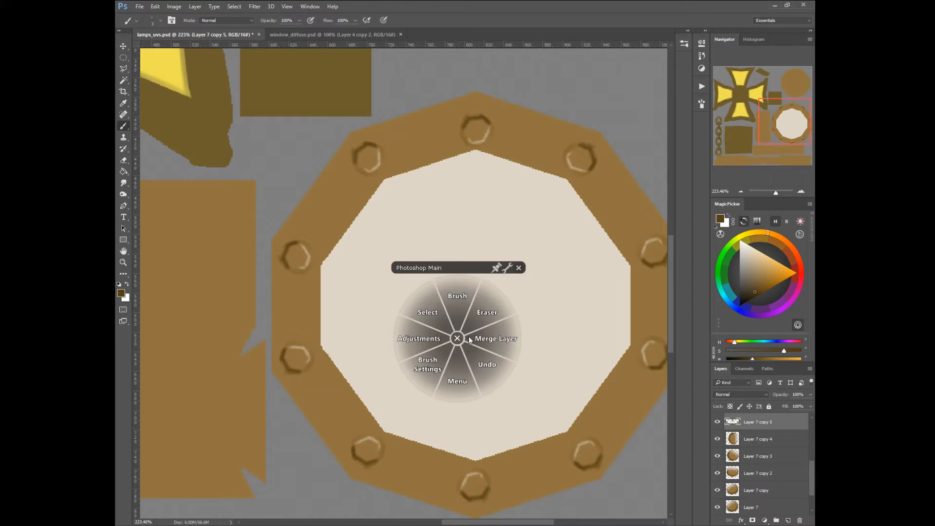
click(468, 336)
right_click(469, 345)
click(488, 344)
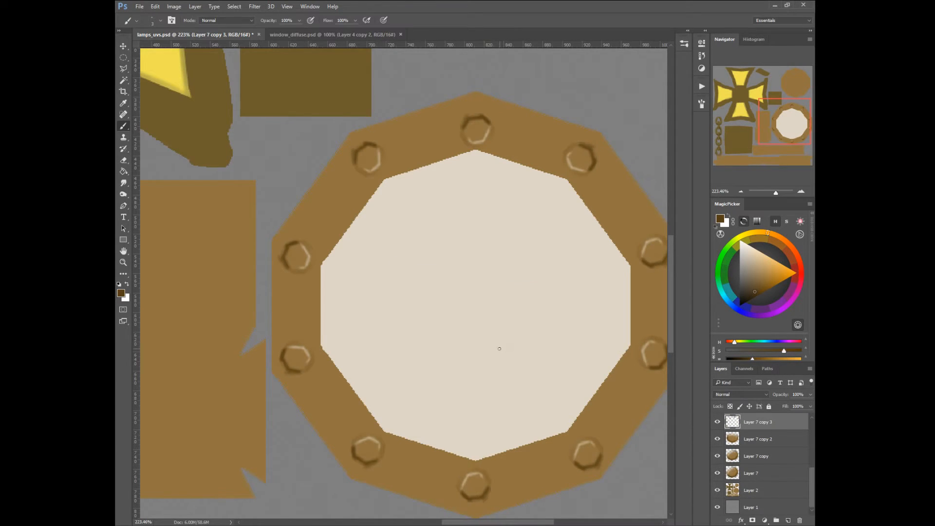
right_click(499, 349)
click(519, 348)
right_click(513, 349)
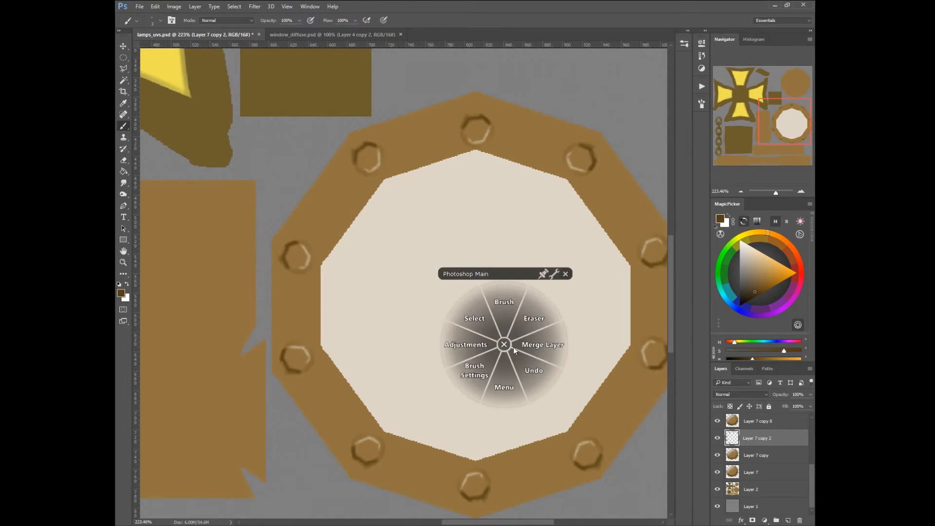
click(524, 346)
right_click(518, 350)
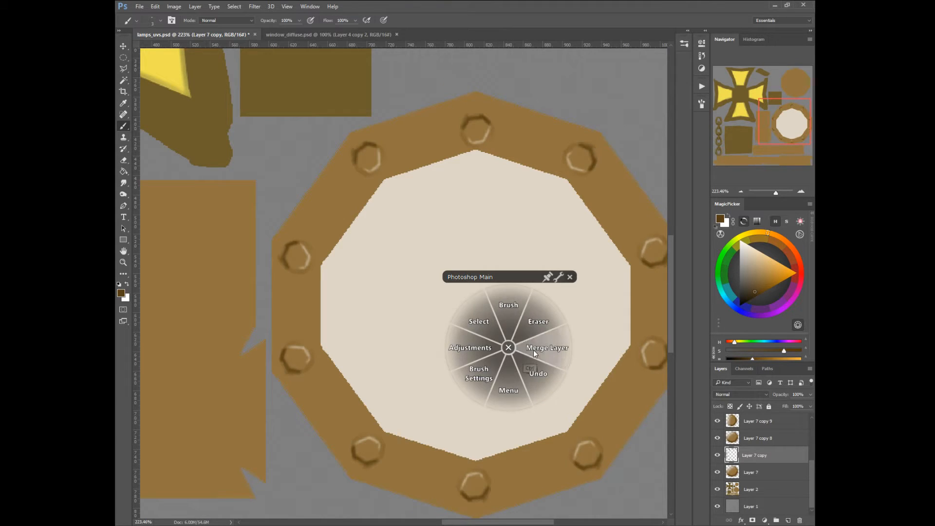
click(535, 353)
right_click(545, 344)
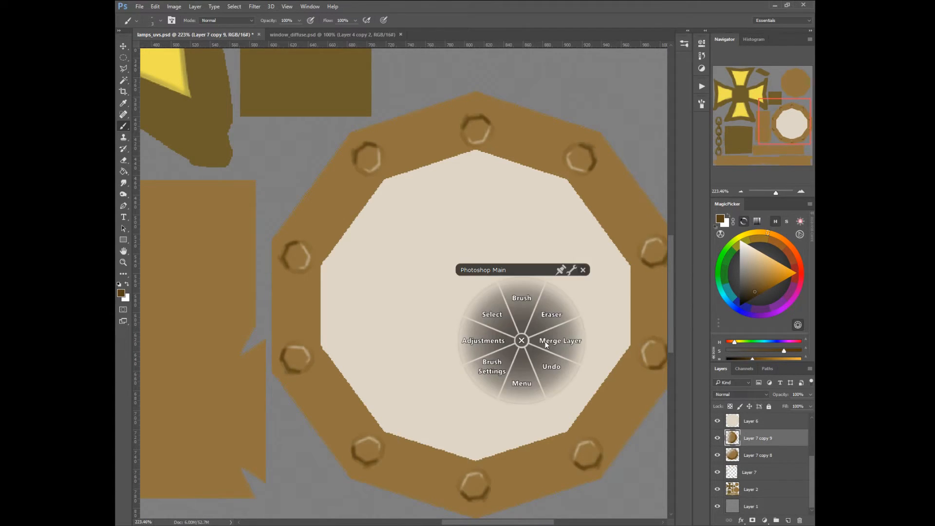
click(546, 344)
right_click(546, 341)
click(567, 344)
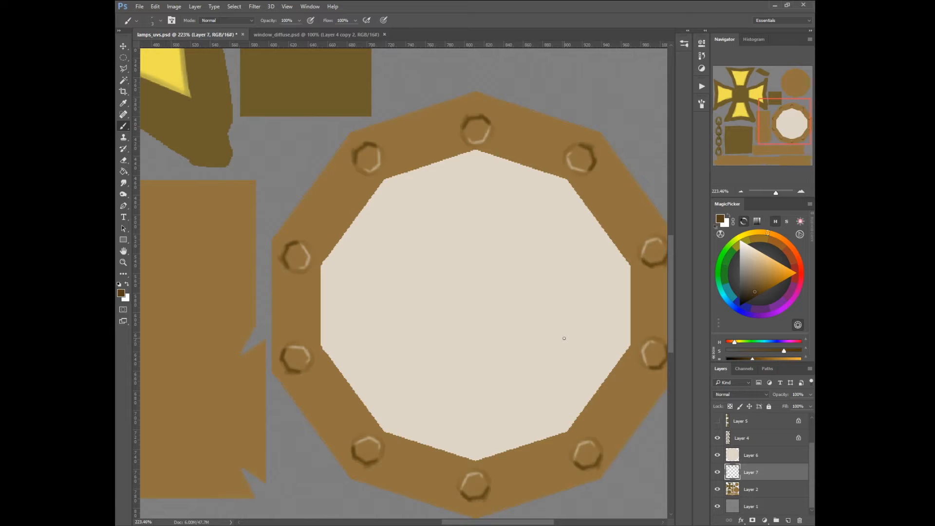
Step: Copy the bottom rivet of the wall lamp's rim to its own layer and place it on the short brown strip below
ctrl+drag(454, 347, 407, 340)
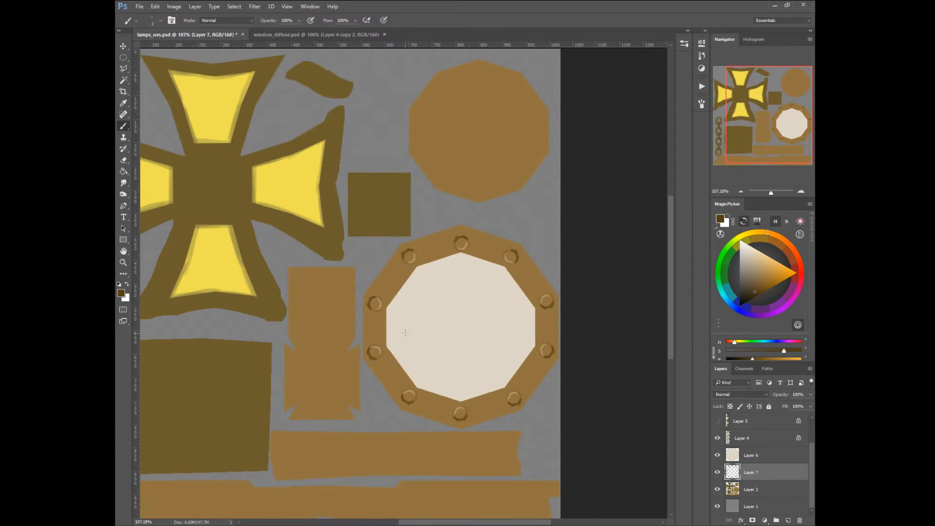
drag(342, 398, 375, 302)
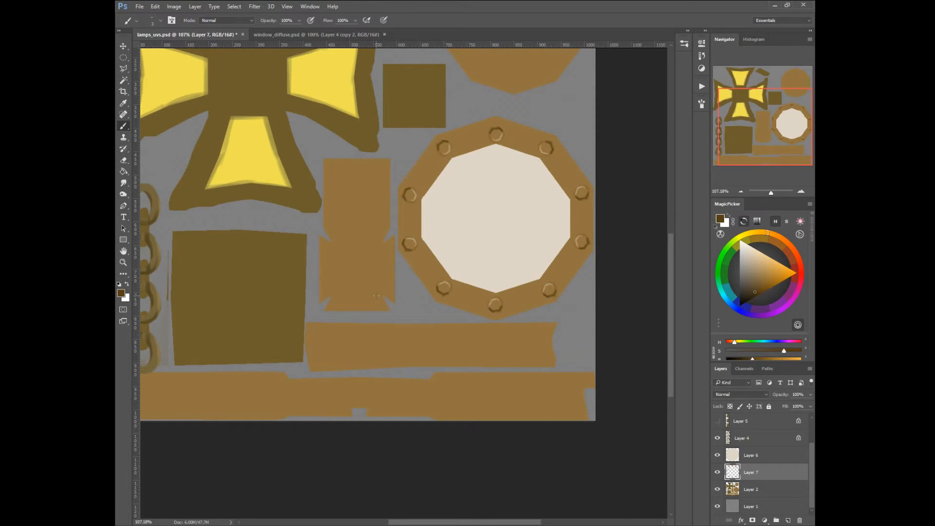
click(123, 57)
mouse_move(481, 290)
mouse_down()
mouse_move(511, 294)
mouse_move(510, 325)
mouse_up()
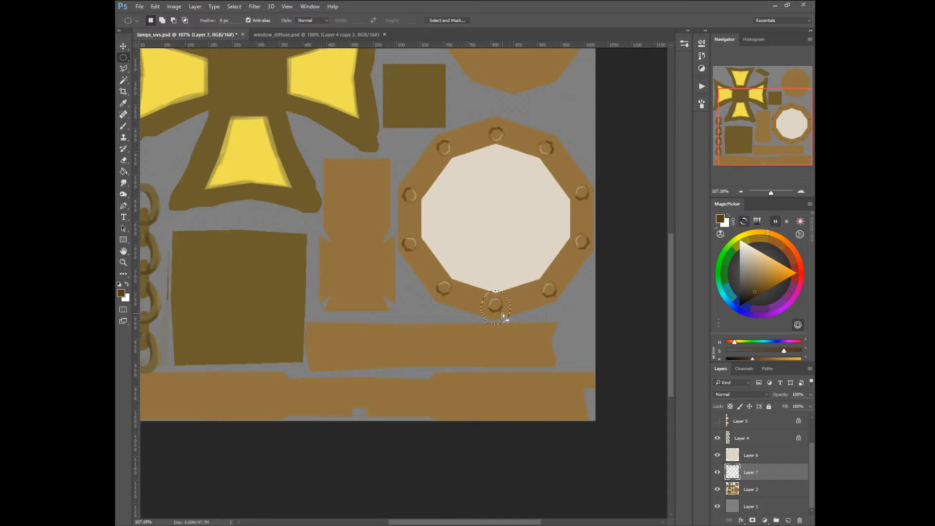
right_click(496, 307)
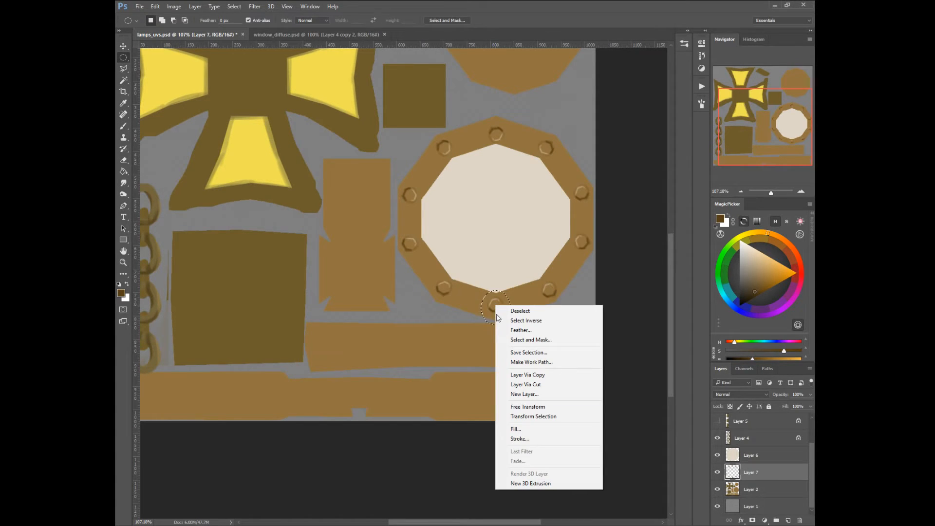
click(527, 374)
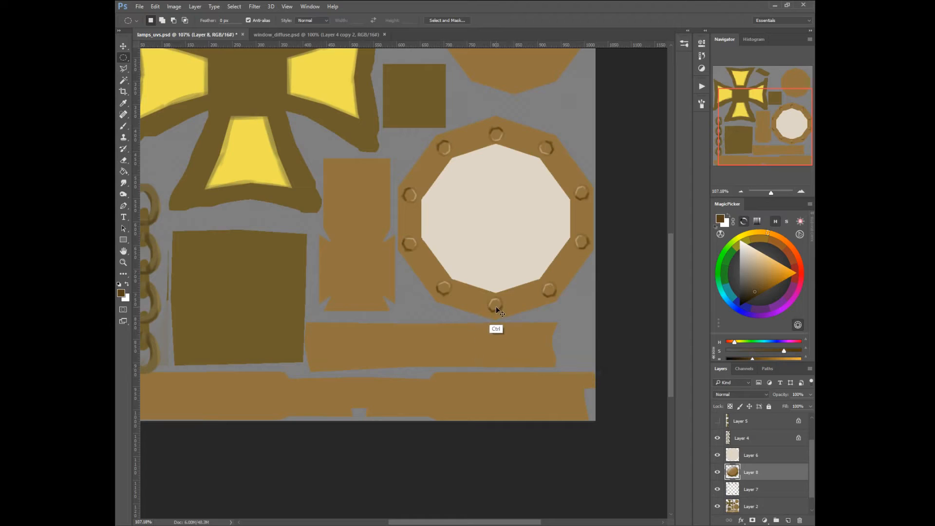
ctrl+drag(496, 307, 477, 347)
Step: Duplicate the Layer 7 rivet ring and place the copy over the plain brown decagon above the wall lamp
drag(355, 238, 396, 311)
drag(395, 315, 398, 343)
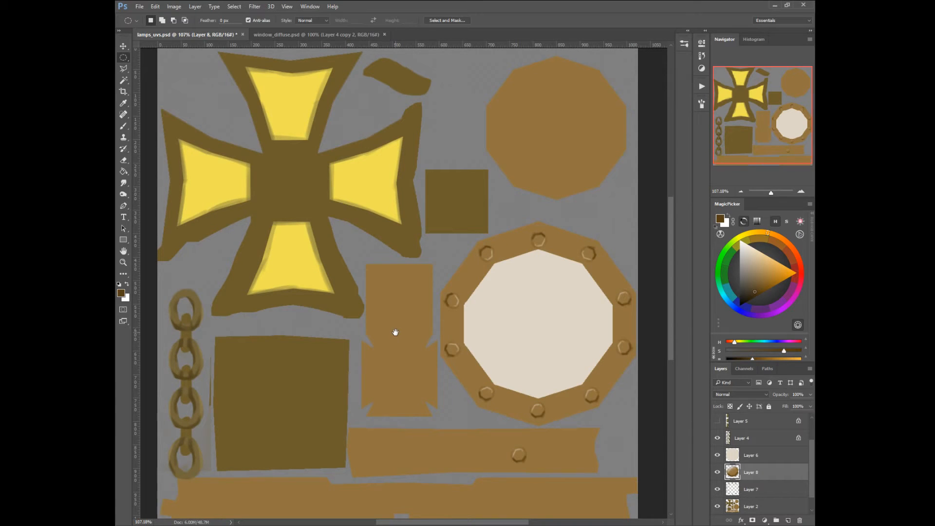
key(ctrl)
ctrl+click(486, 255)
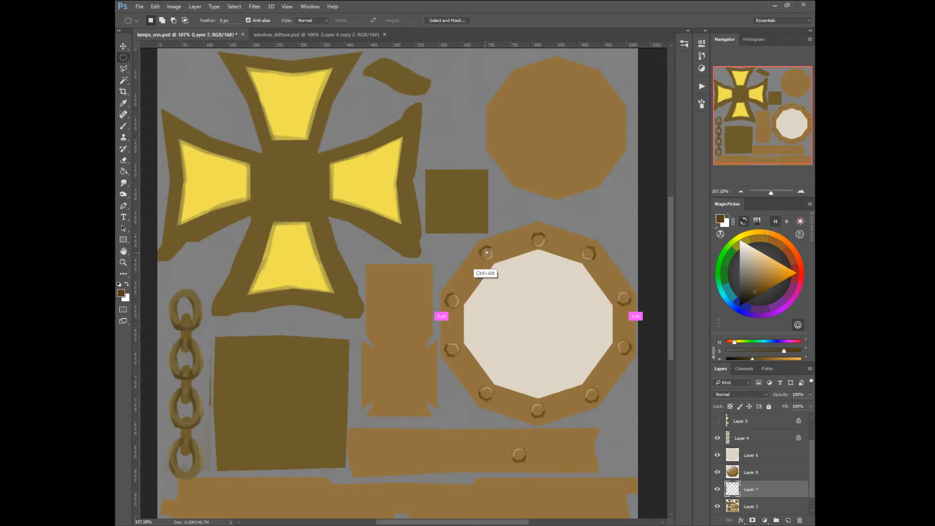
ctrl+alt+drag(486, 249, 509, 98)
Step: Scale the duplicated rivet ring to about 67% and center it within the plain brown decagon
right_click(493, 123)
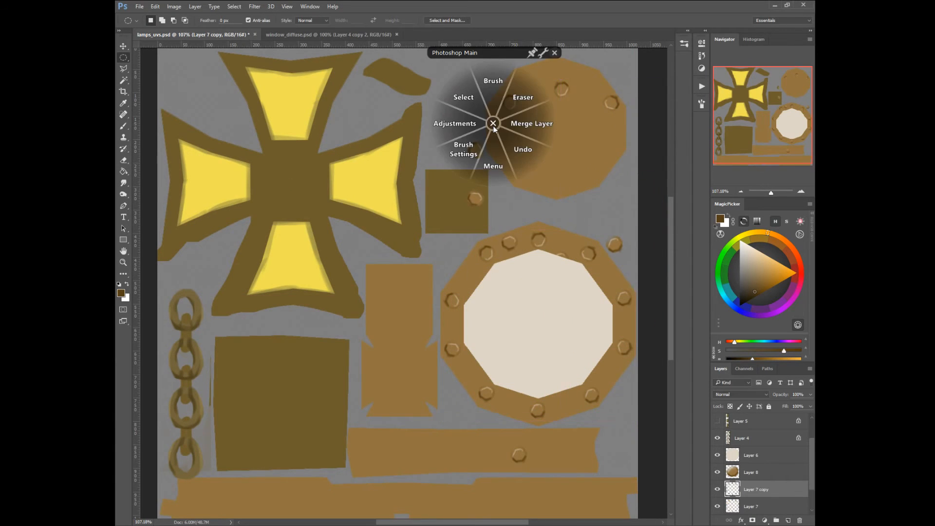
click(466, 101)
click(465, 66)
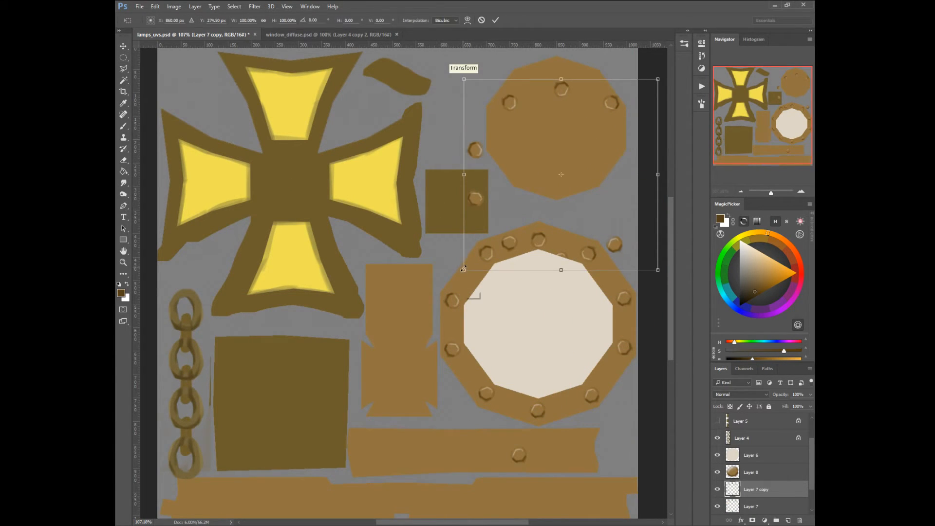
drag(464, 268, 528, 207)
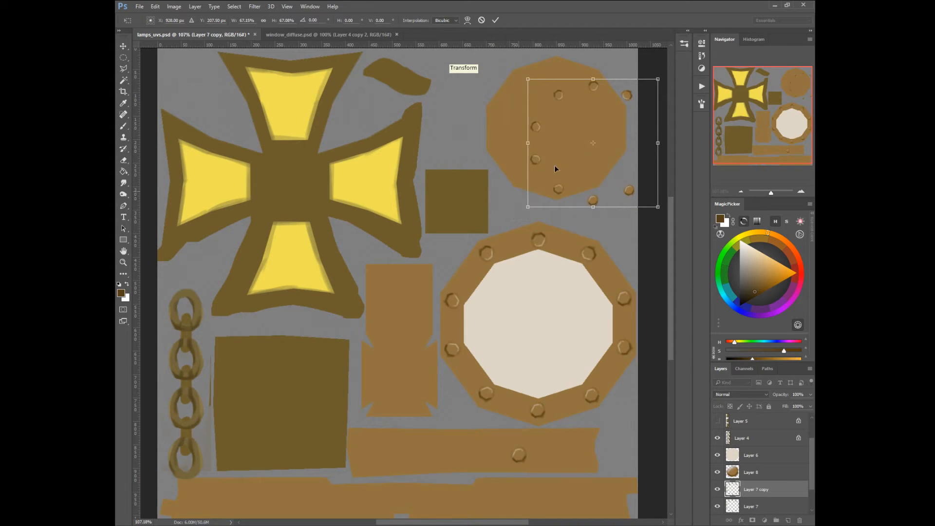
drag(554, 167, 546, 129)
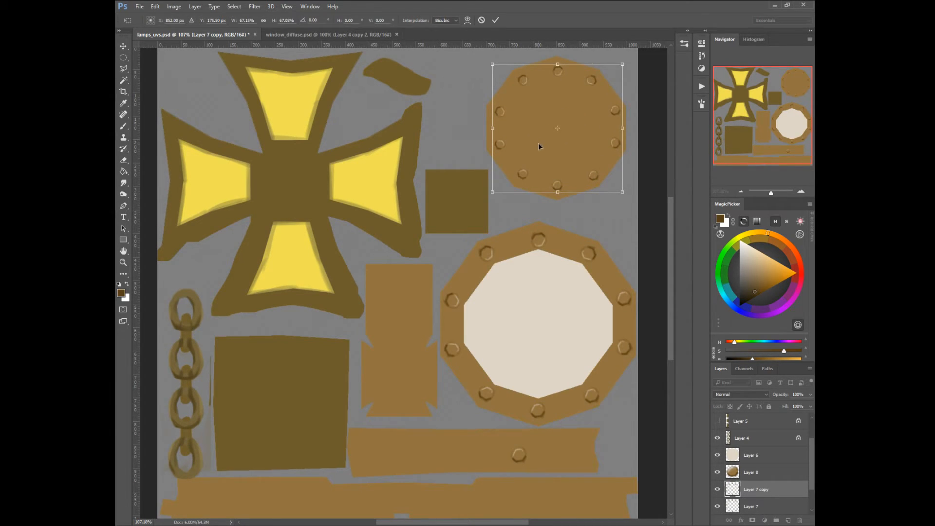
key(Return)
key(m)
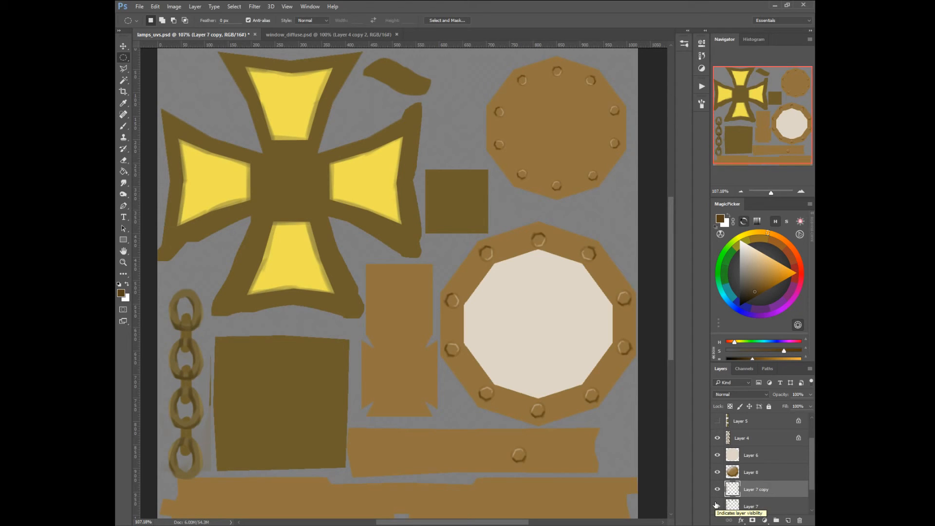
Step: Scale down the single rivet on the short brown strip to about the size of the decagon's rivets
ctrl+click(519, 454)
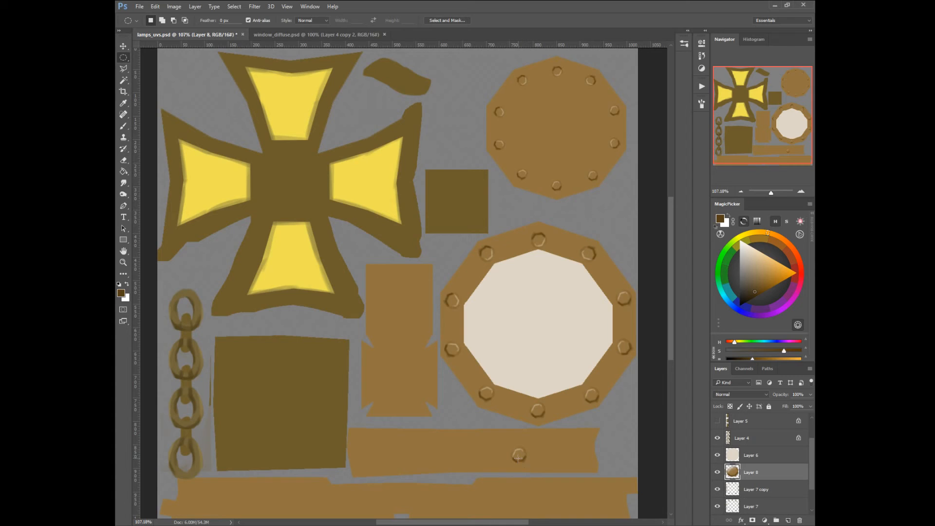
right_click(514, 458)
click(492, 437)
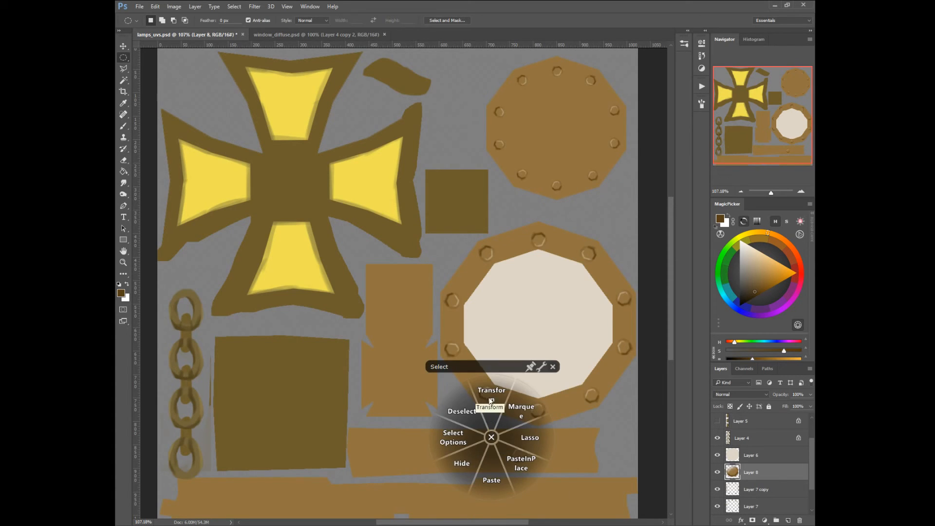
click(490, 405)
drag(508, 444, 517, 452)
key(Return)
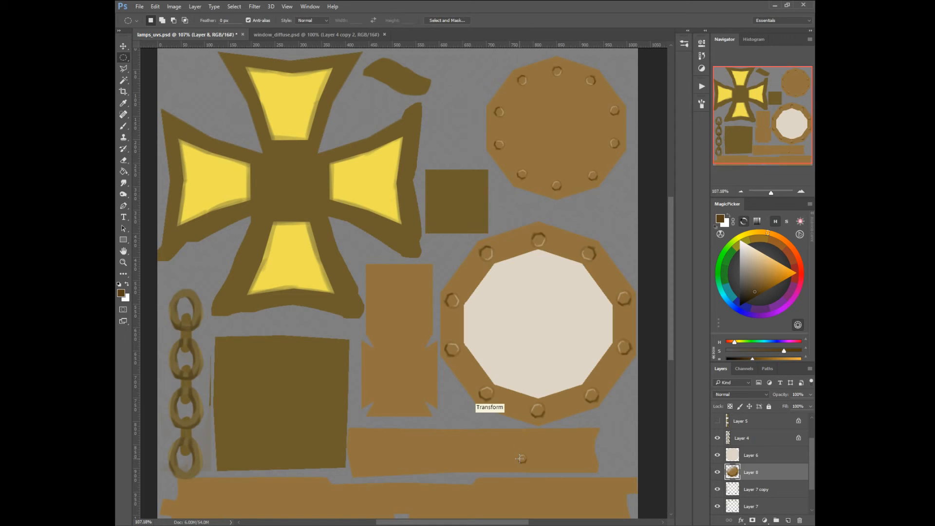
Step: Duplicate the small rivet to make a row of three on the short brown strip and nine along the long strip beneath it
ctrl+alt+drag(523, 463, 602, 502)
ctrl+alt+click(601, 502)
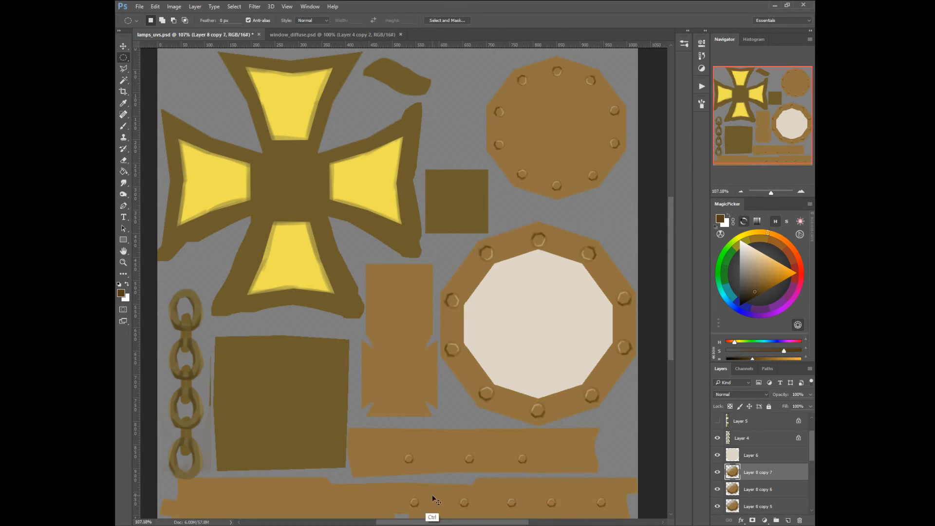
ctrl+alt+drag(412, 506, 187, 504)
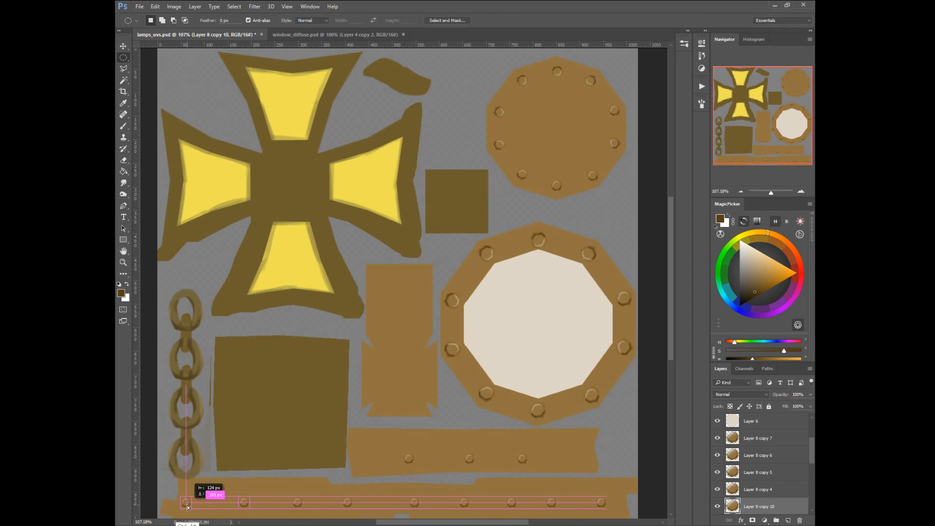